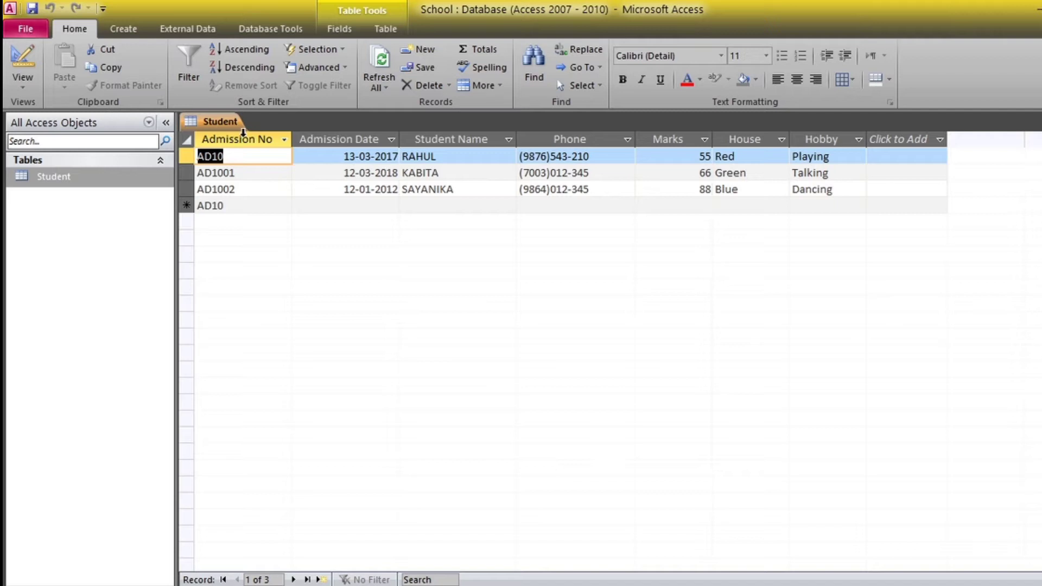
Switch the Student table to Design view and inspect the Name and Marks field properties
click(35, 86)
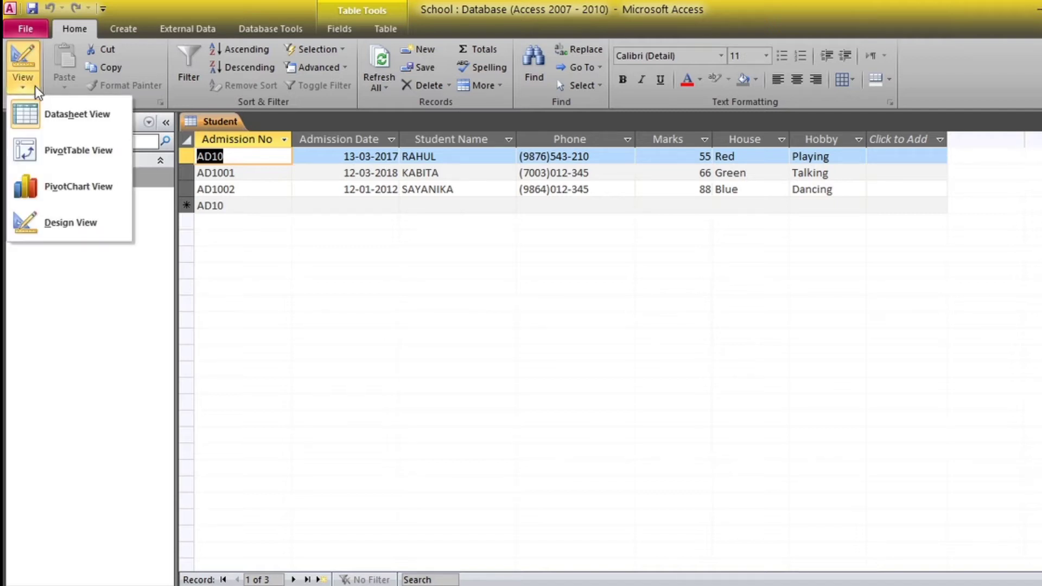
click(86, 230)
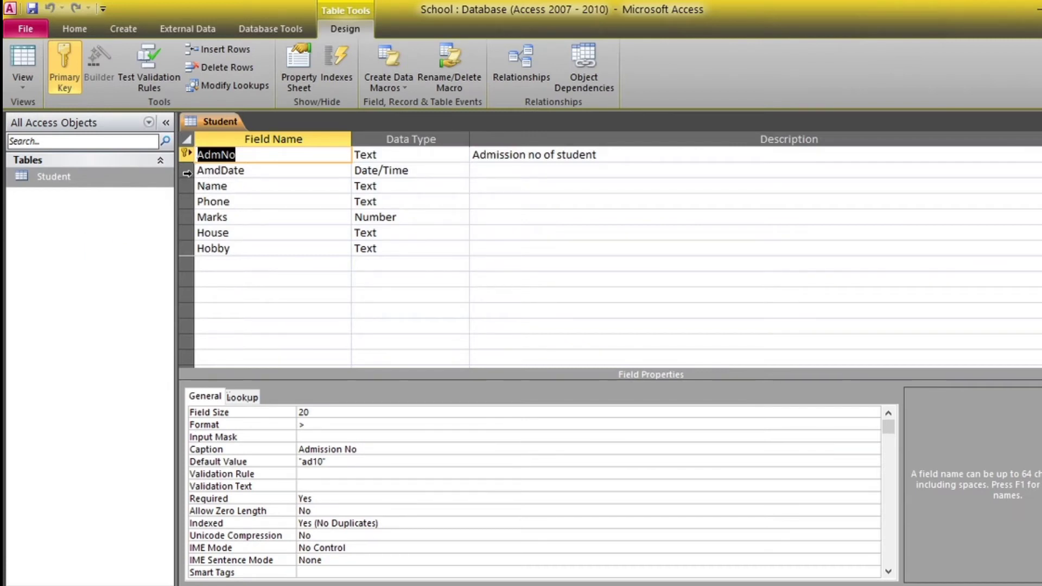
click(187, 190)
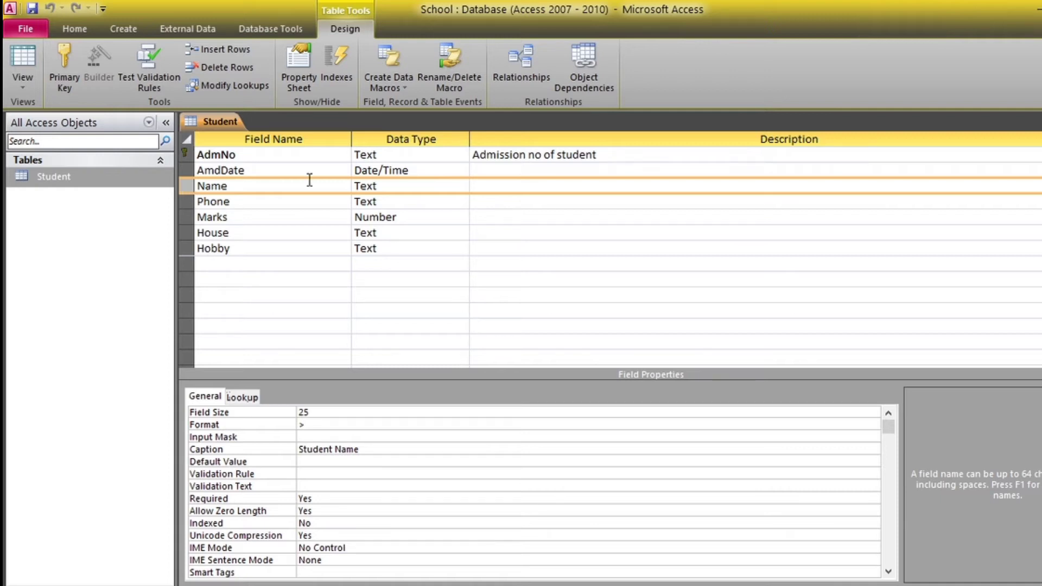
click(320, 222)
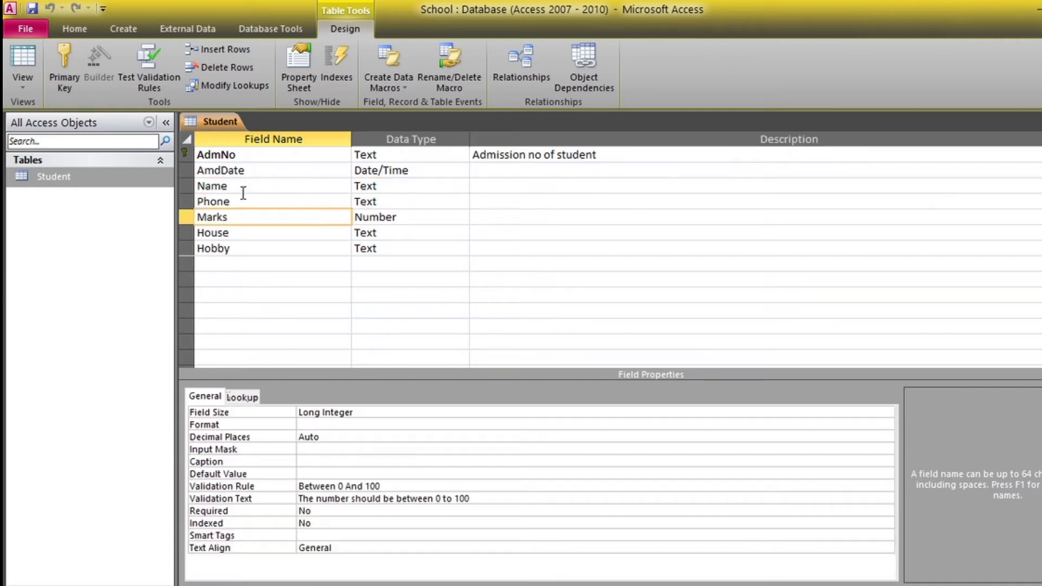
click(187, 186)
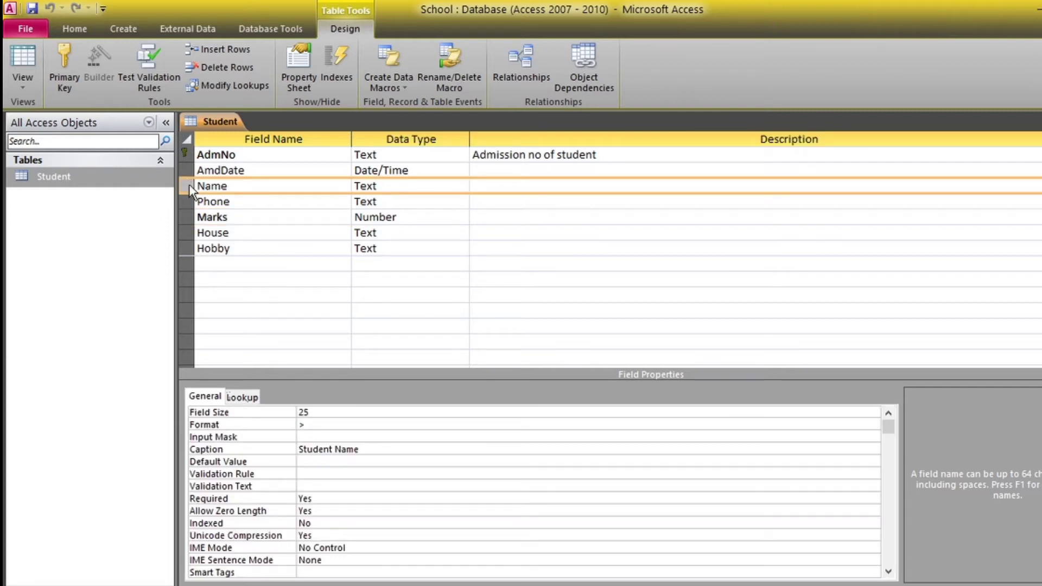
Insert a blank field row and move it just below Name, above Phone
click(227, 49)
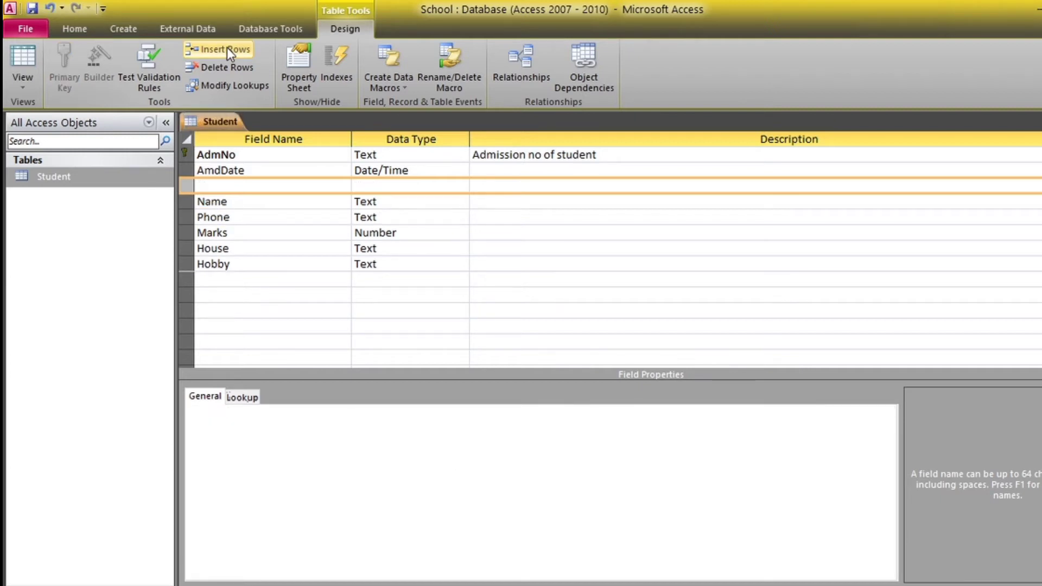
click(274, 214)
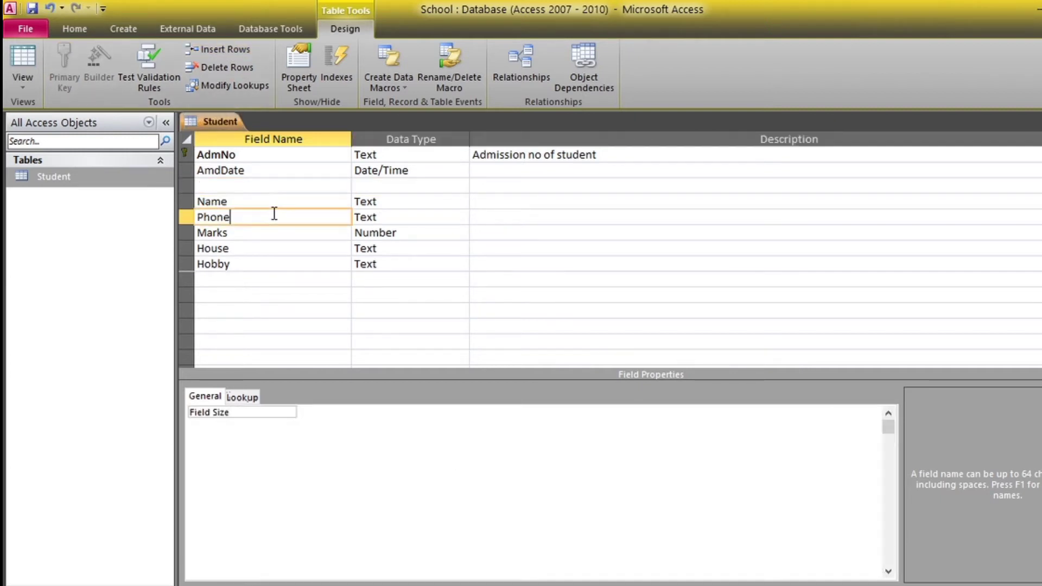
click(252, 187)
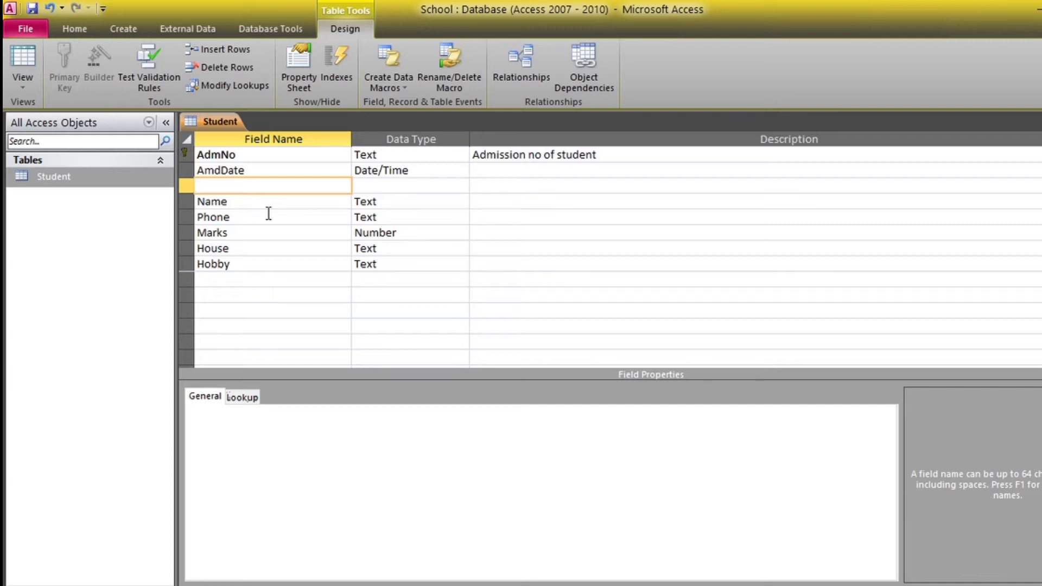
click(185, 185)
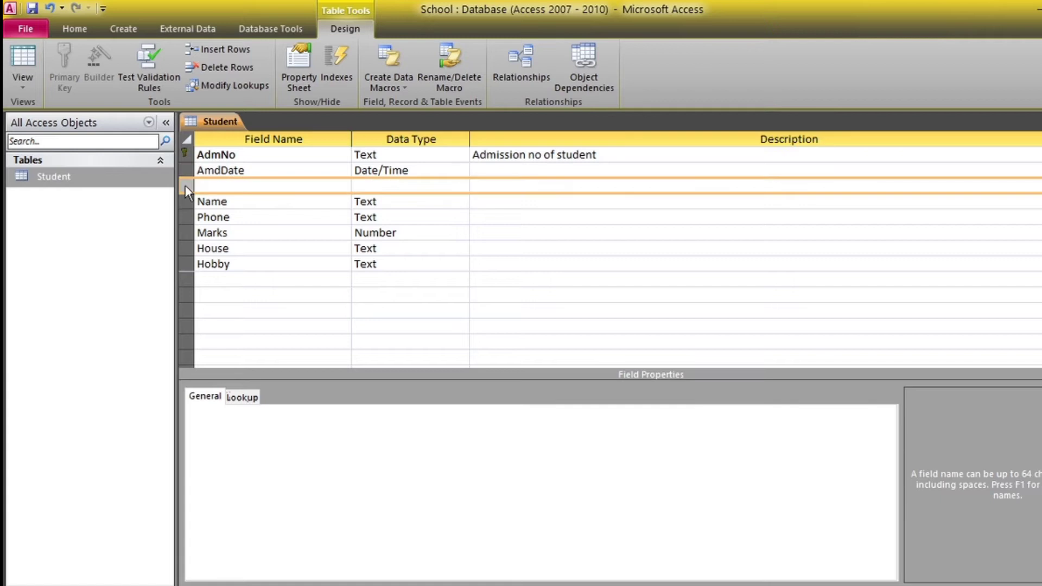
drag(185, 185, 186, 215)
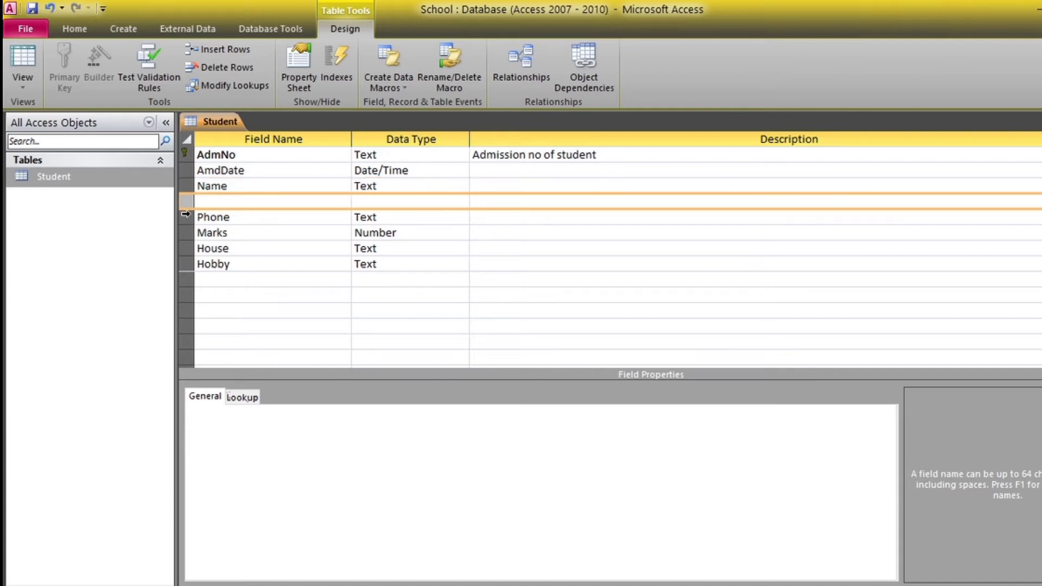
Name the blank row DOB and set its data type to Date/Time
click(302, 237)
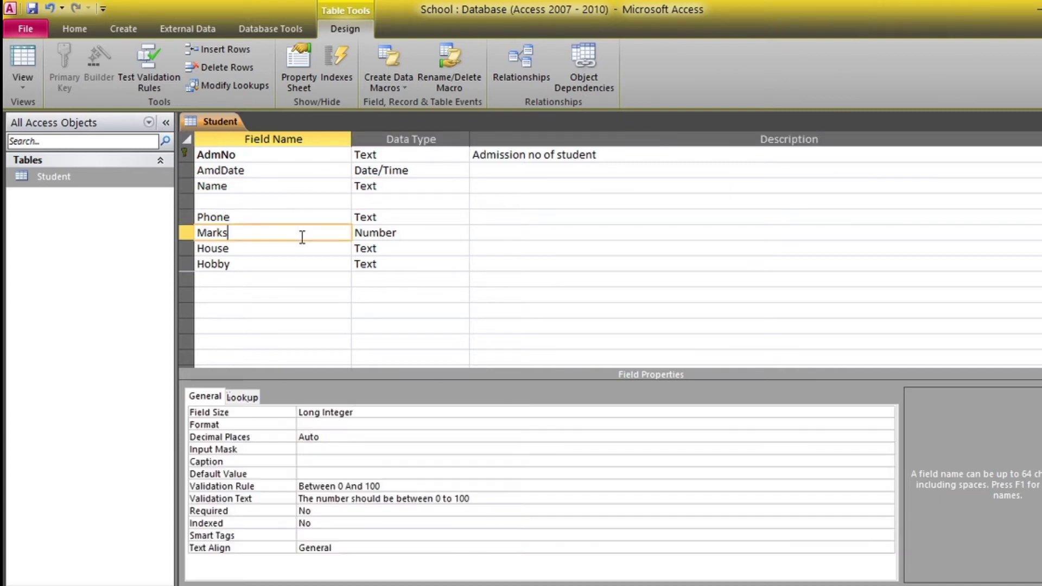
click(203, 197)
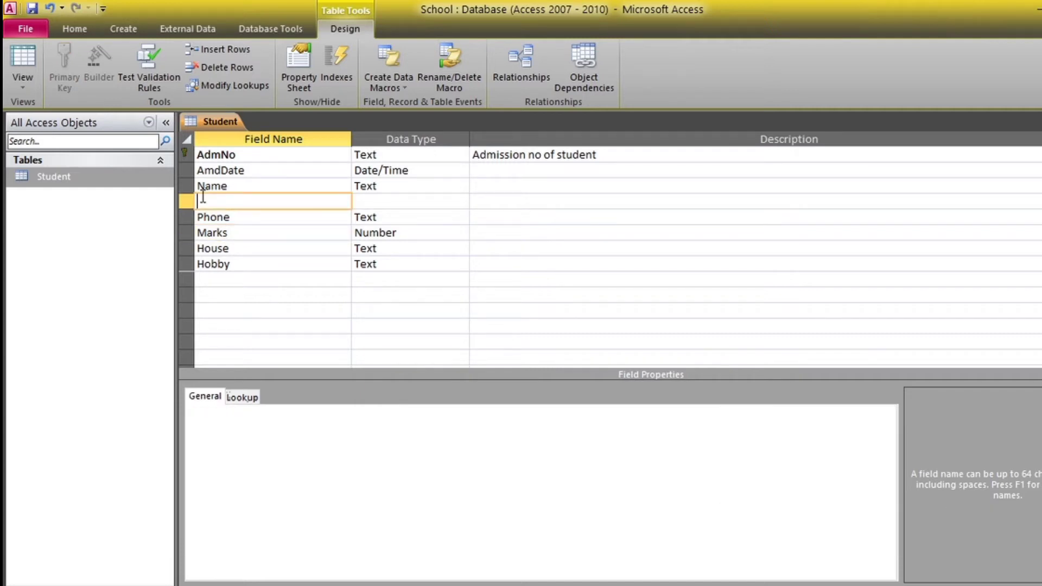
text(DOB)
click(416, 199)
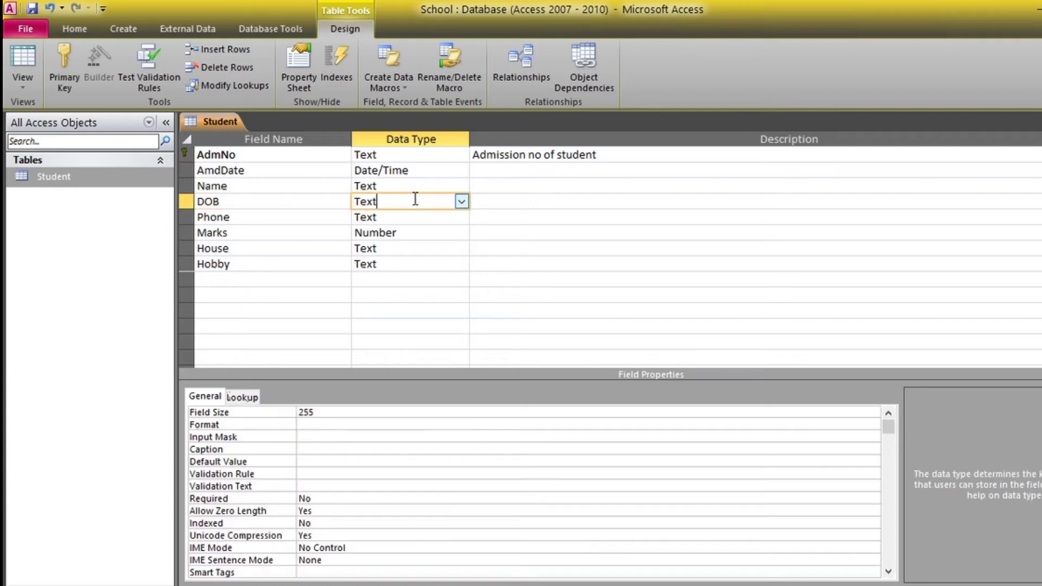
click(465, 202)
click(429, 270)
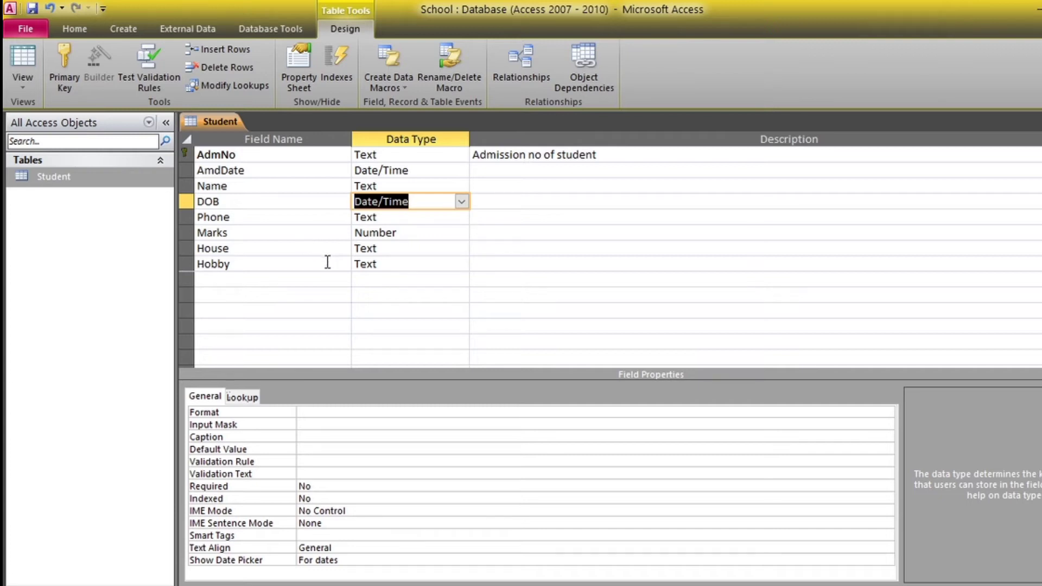
click(187, 266)
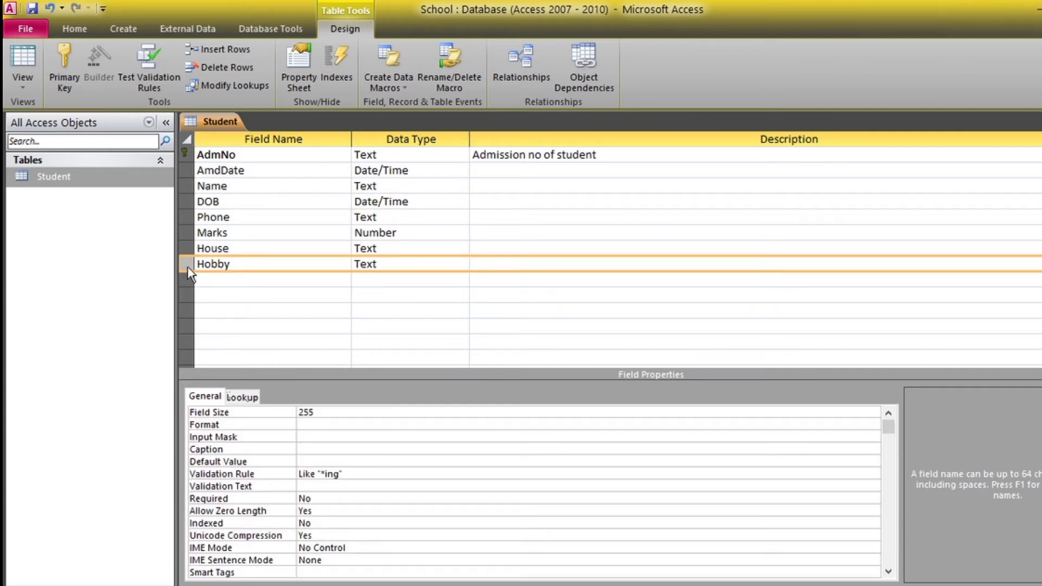
Delete the Hobby field row and confirm the permanent deletion
click(237, 66)
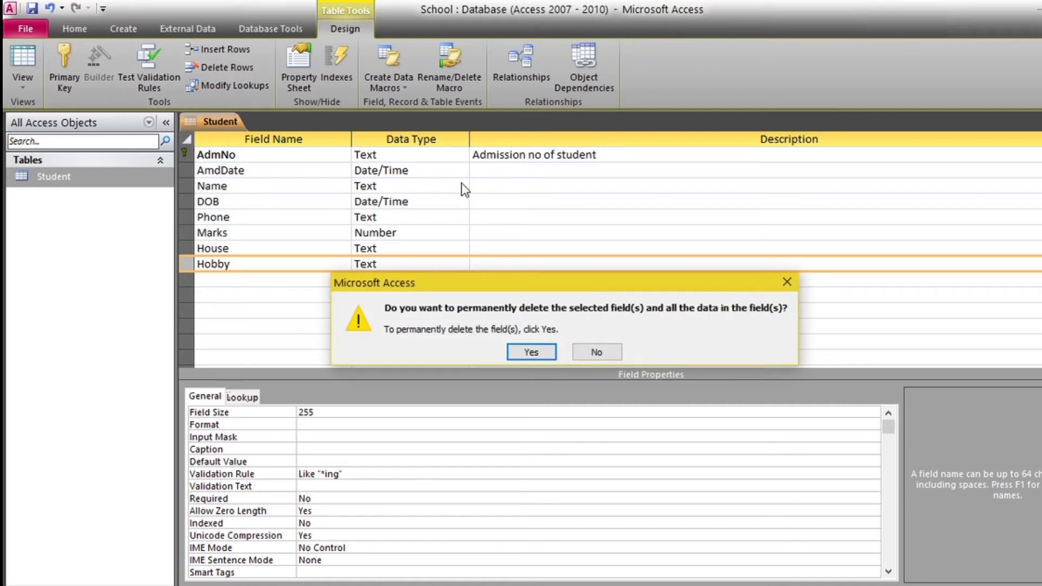
click(526, 353)
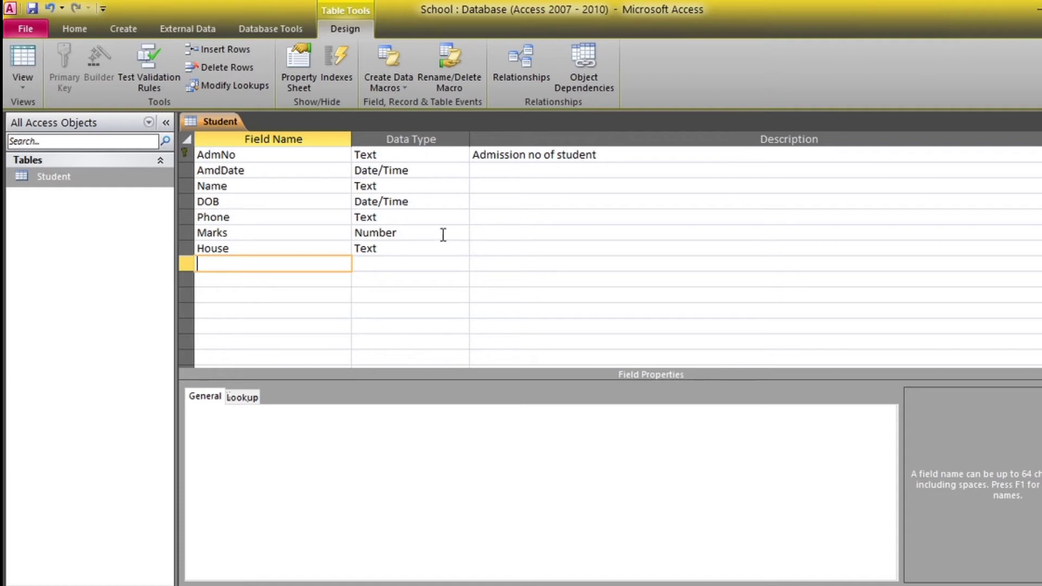
Change the Name field's Field Size from 25 to 30
click(184, 187)
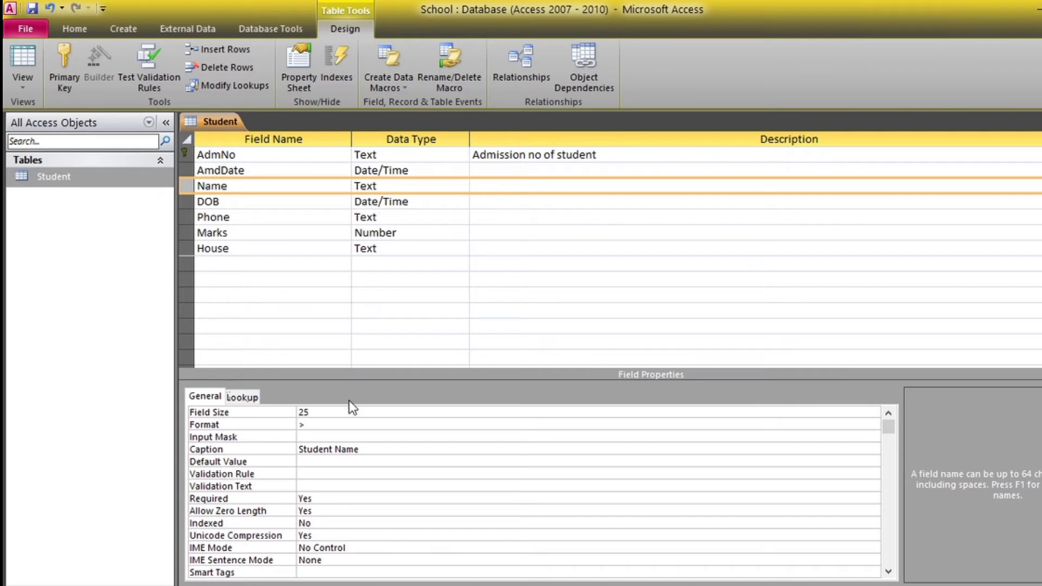
click(348, 416)
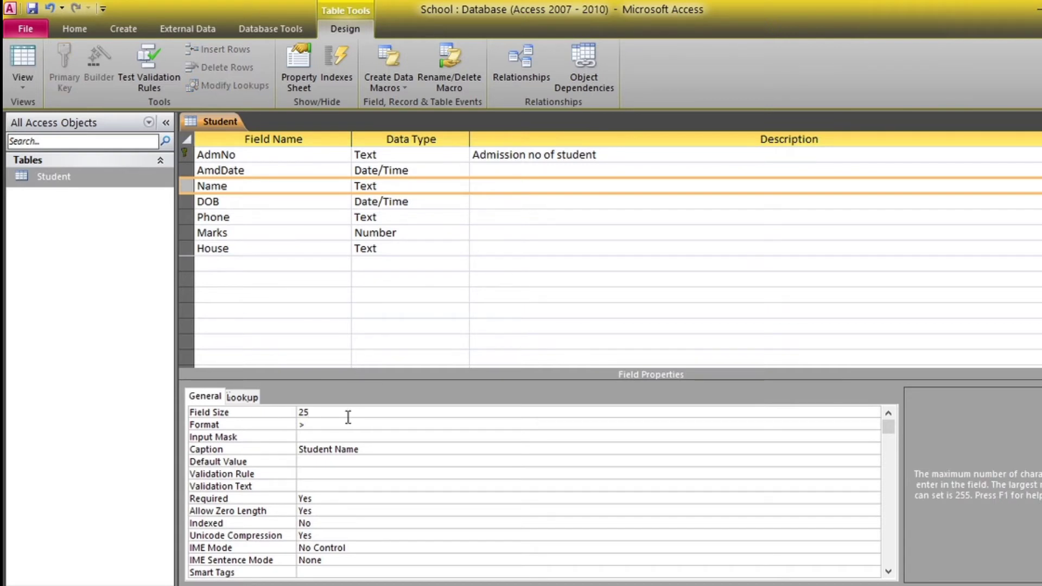
key(BackSpace)
key(BackSpace)
text(30)
click(188, 201)
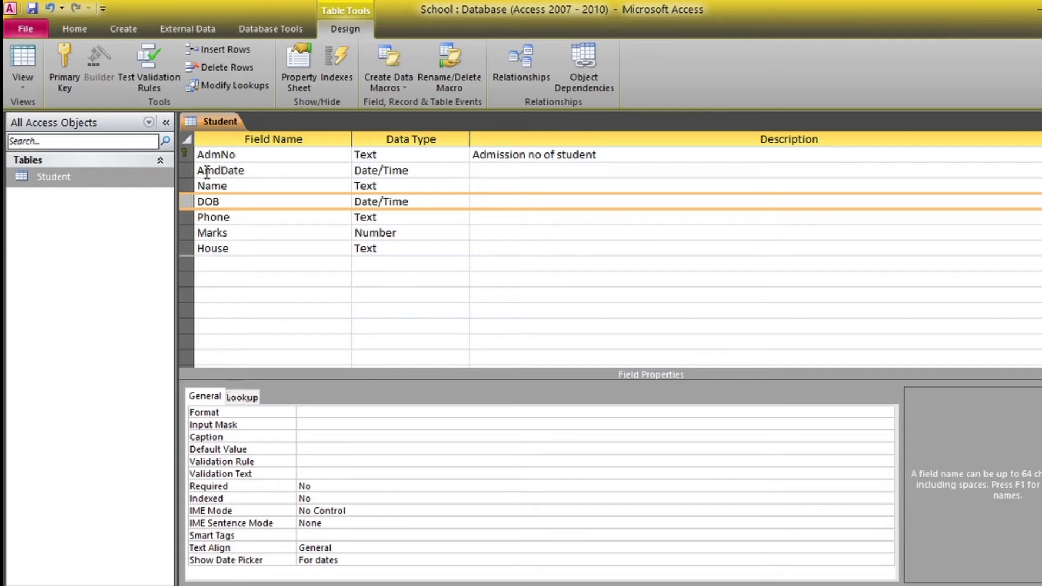
Set the Phone field's data type to Number with a Double field size
click(187, 218)
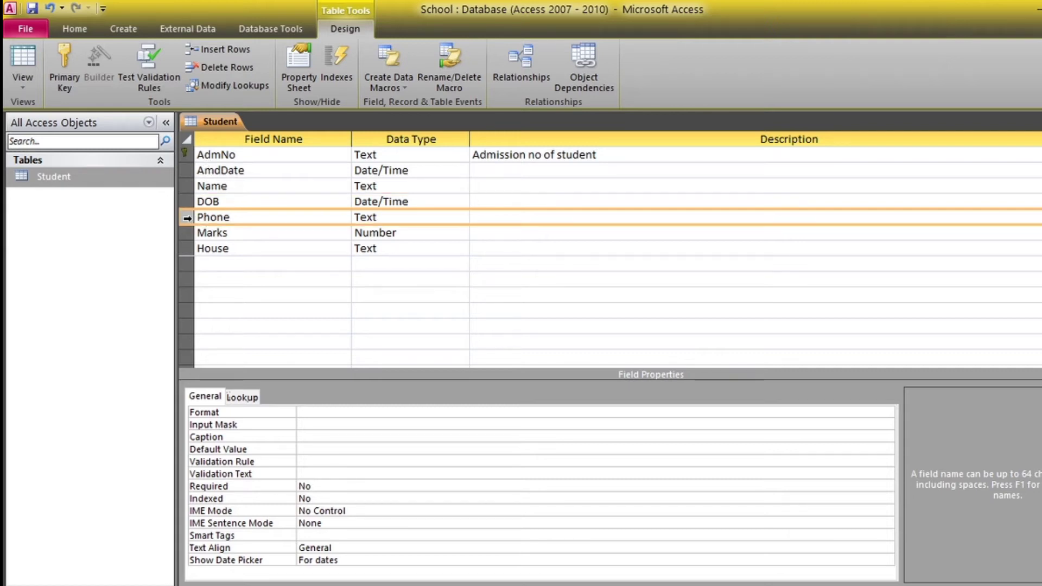
click(457, 220)
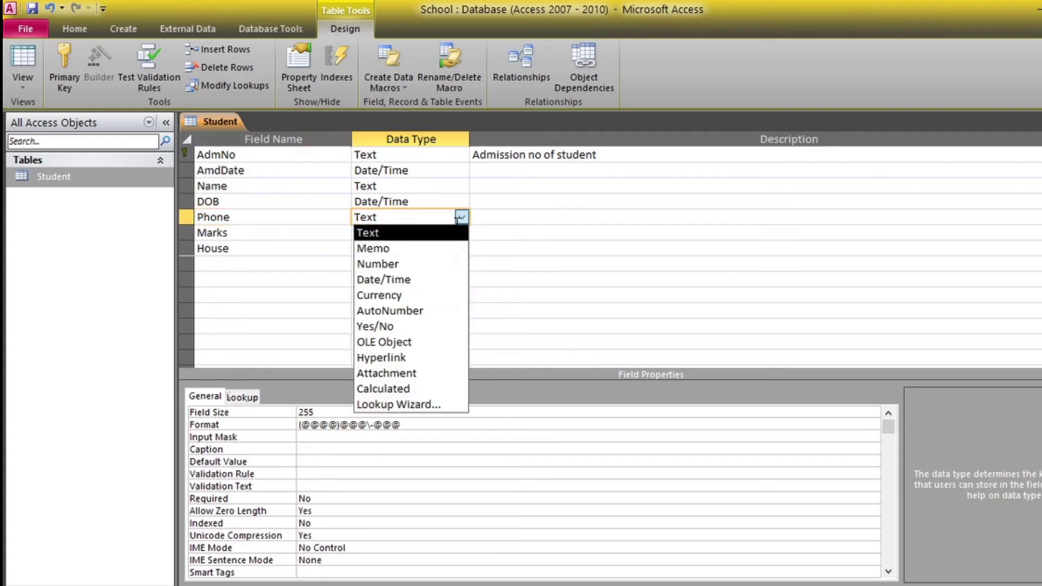
click(456, 222)
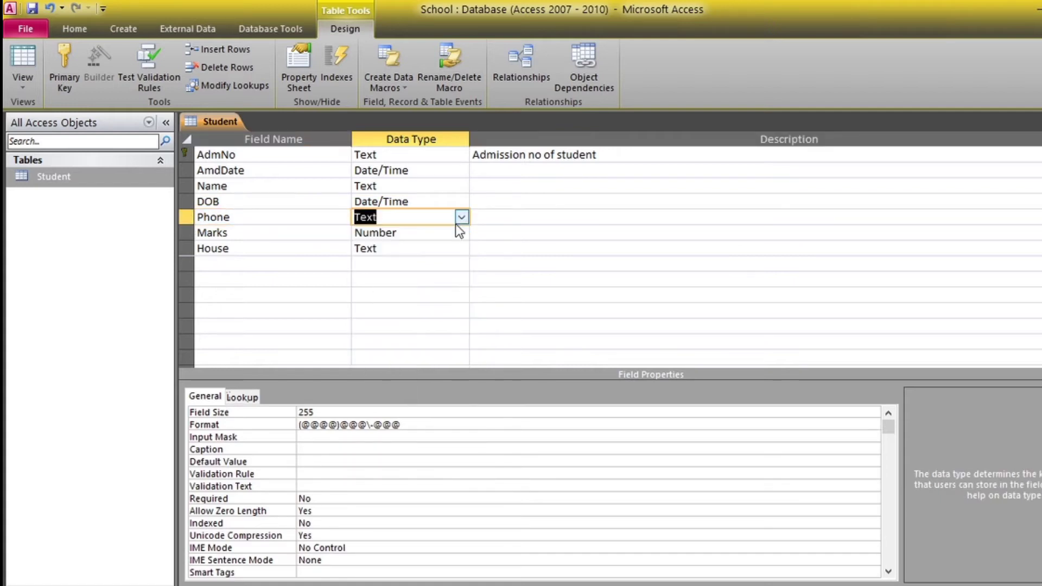
click(462, 218)
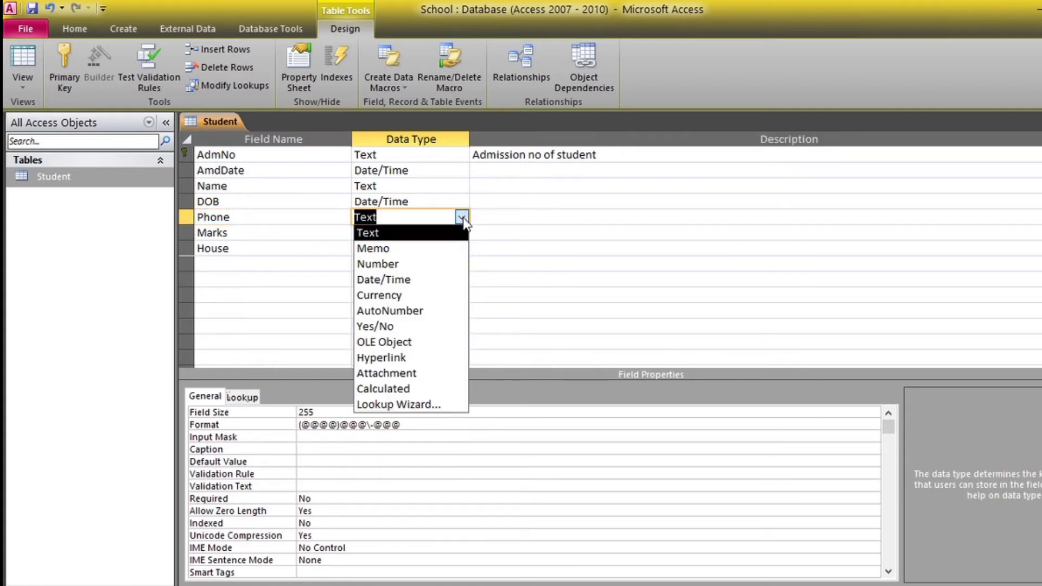
click(430, 264)
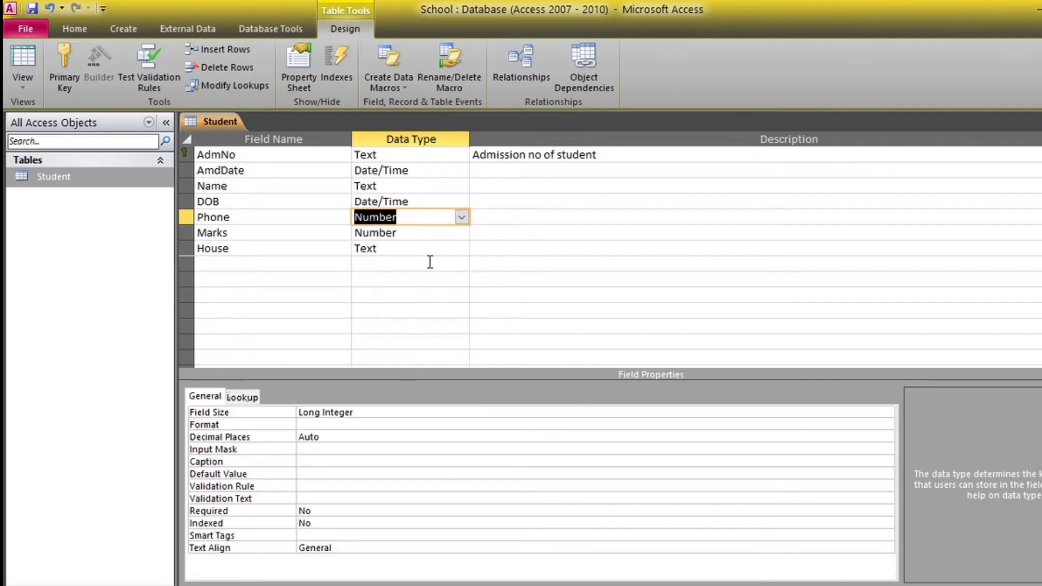
click(432, 409)
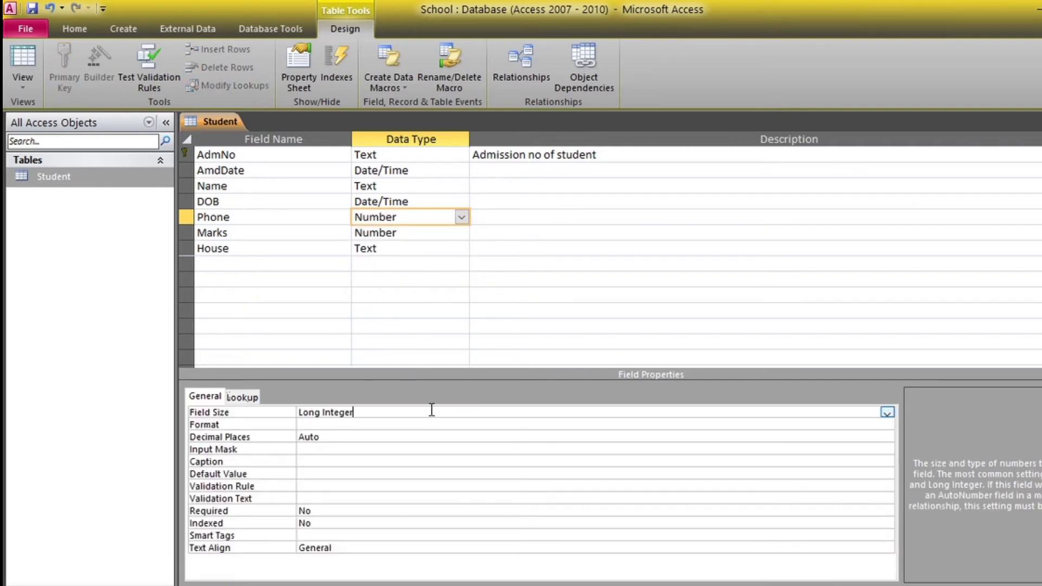
click(887, 412)
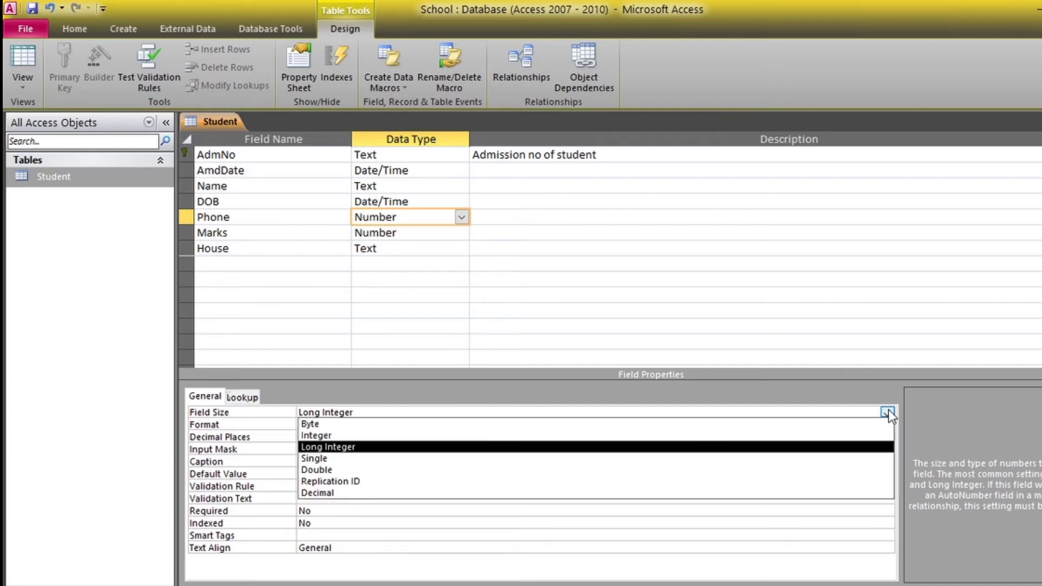
click(406, 471)
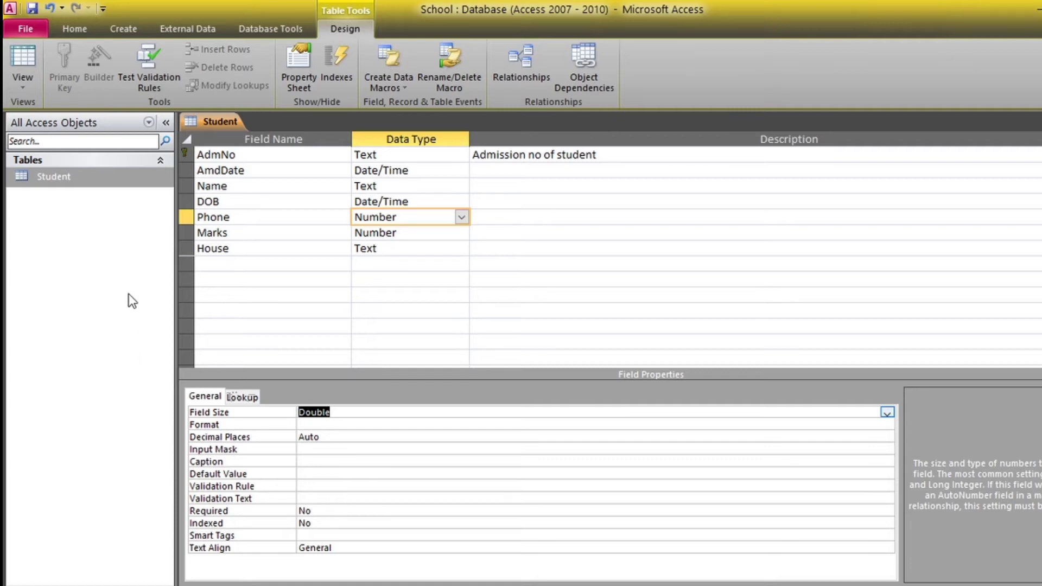
click(267, 213)
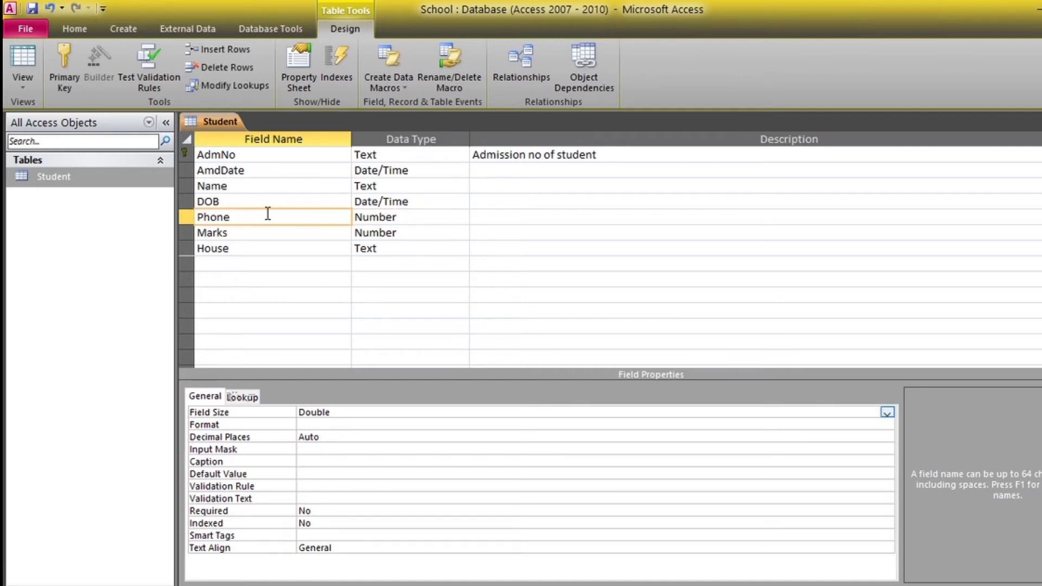
Rename the Phone field to Contact
key(BackSpace)
key(BackSpace)
key(BackSpace)
key(BackSpace)
key(BackSpace)
text(Contact)
click(267, 277)
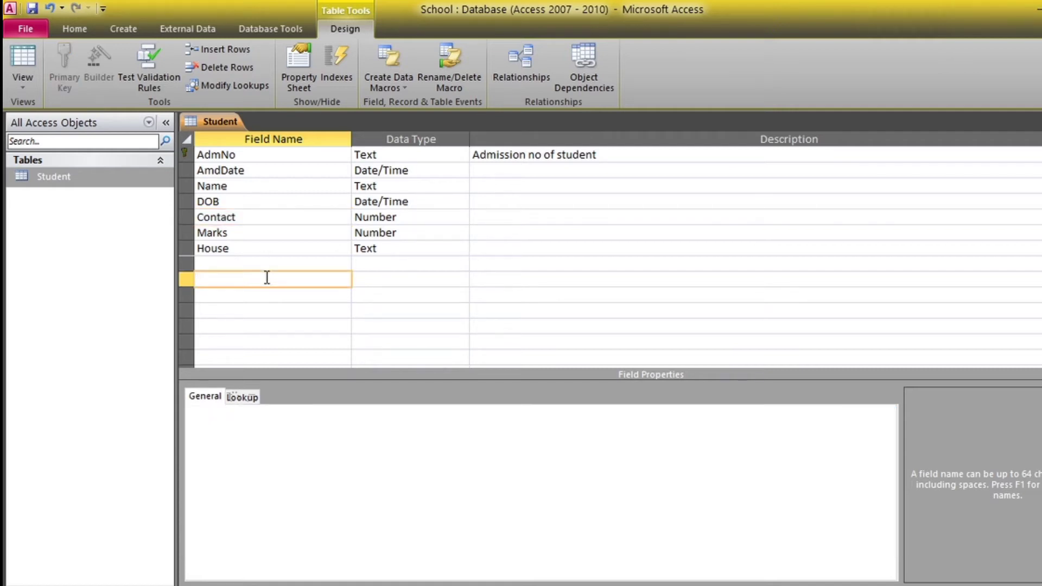
click(262, 213)
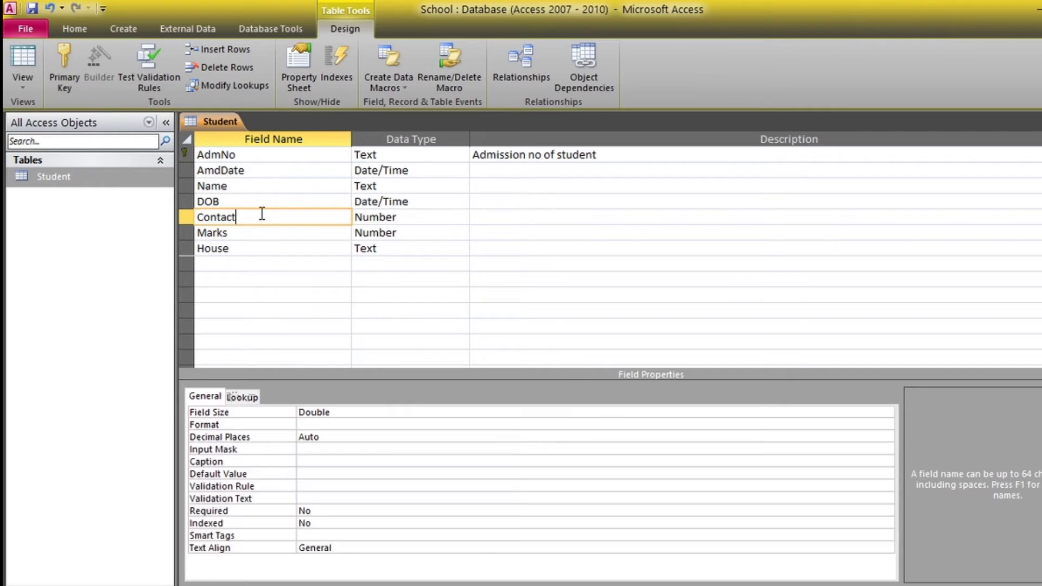
click(27, 90)
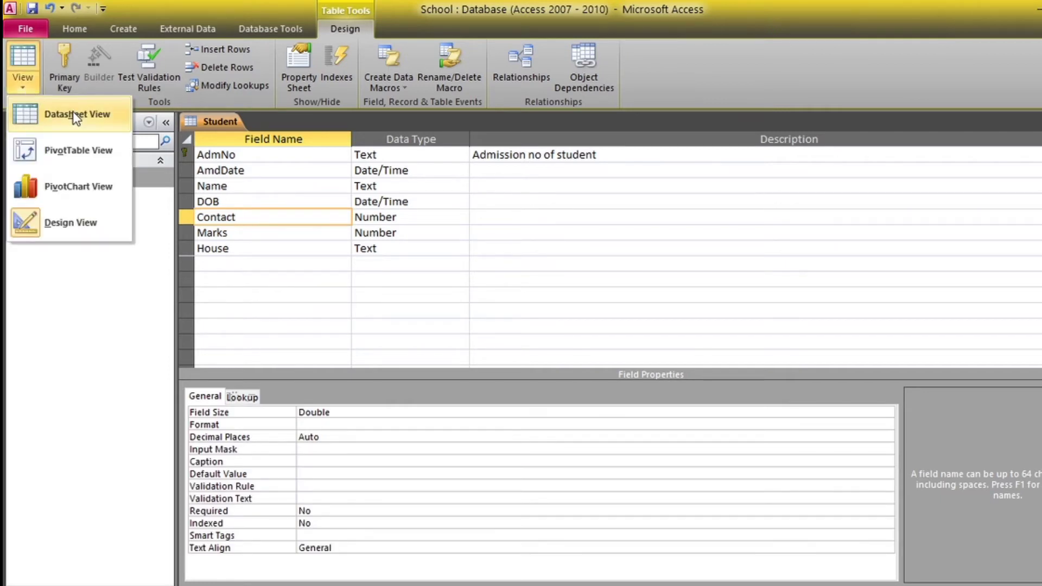
Save the redesigned Student table and switch to Datasheet view, accepting the data-loss warning
click(91, 115)
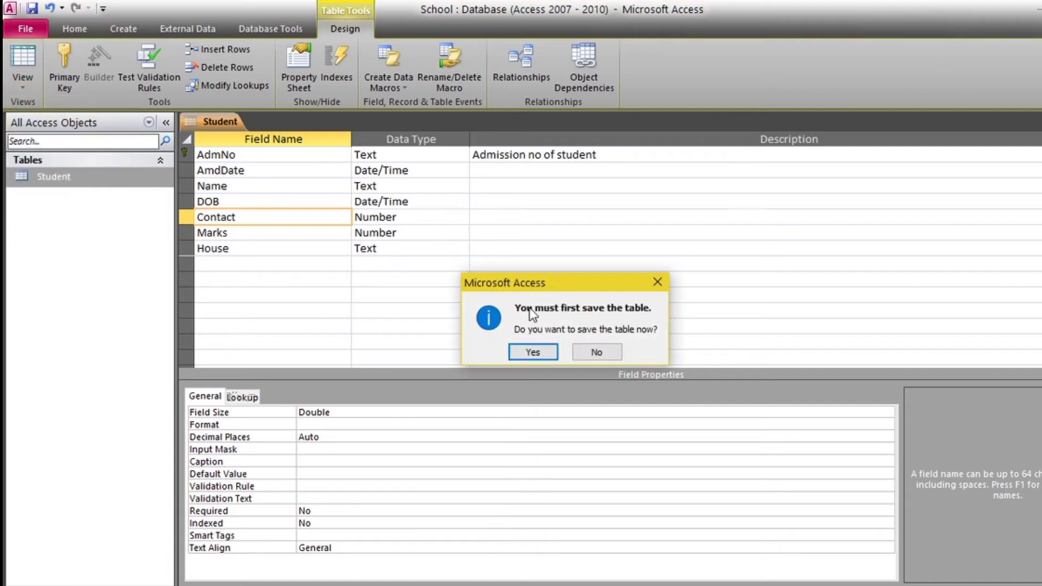
click(536, 352)
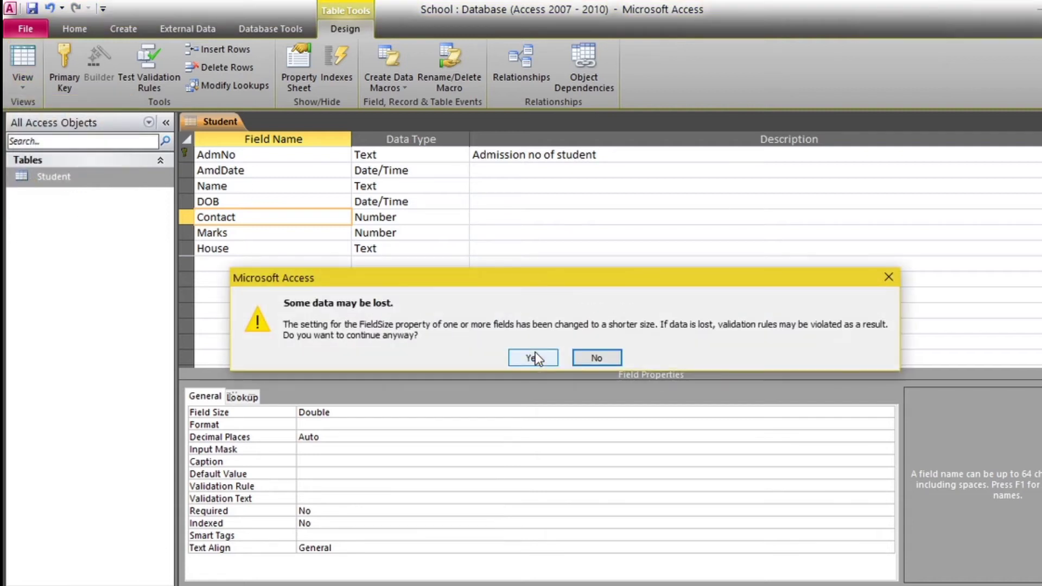
click(533, 364)
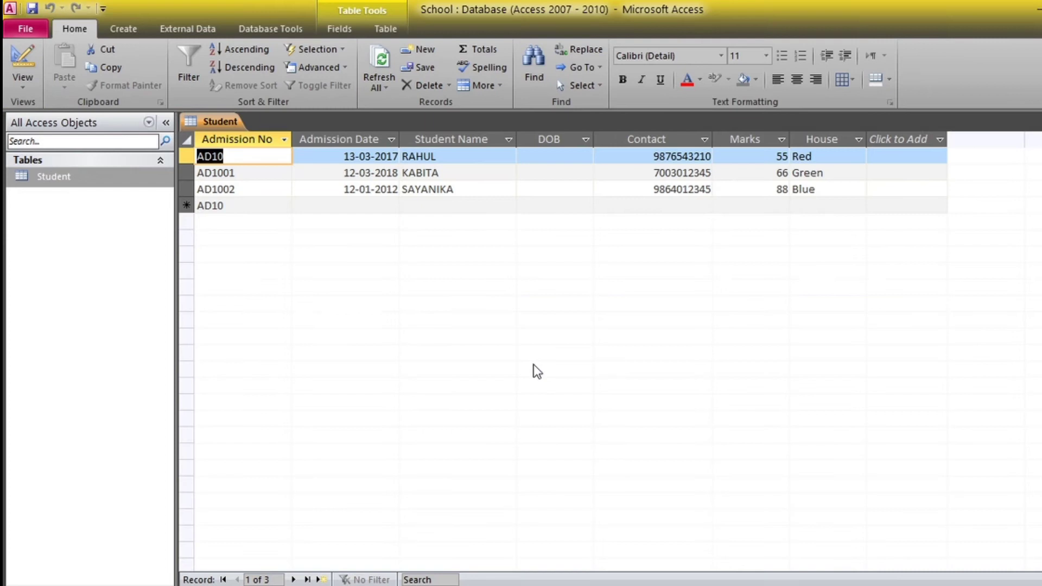
Set the first student's DOB to 03-07-2020 using the date picker
click(549, 157)
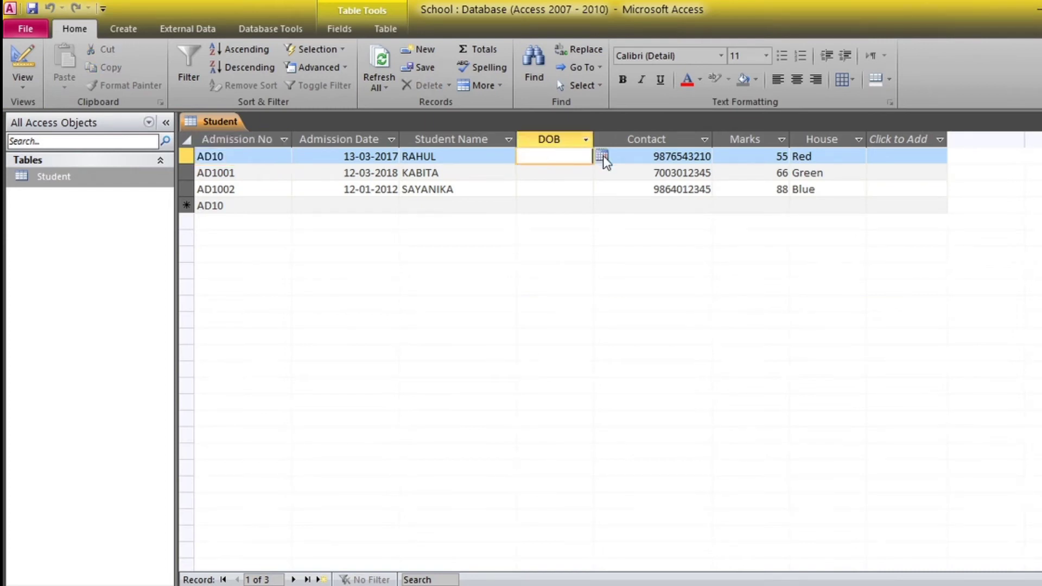
click(602, 156)
click(558, 211)
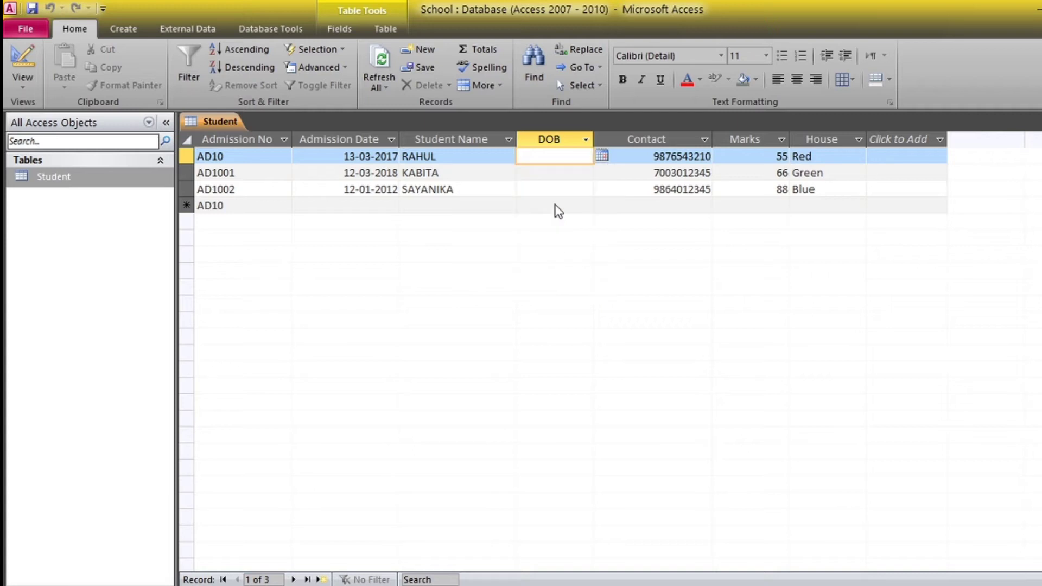
Pick DOBs 11-07-2020 and 25-07-2020 for the second and third students
click(544, 171)
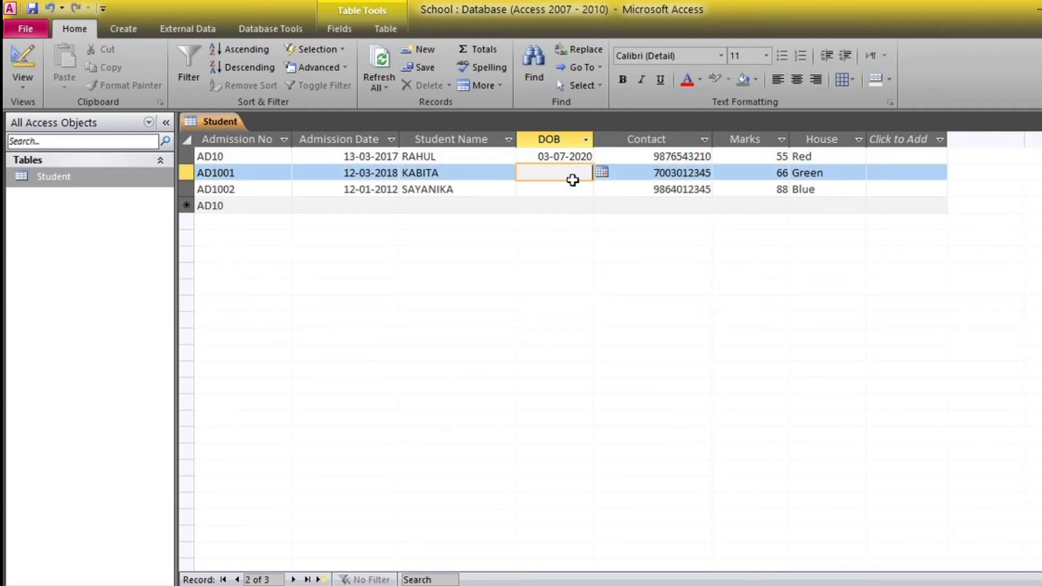
click(603, 172)
click(565, 228)
click(549, 189)
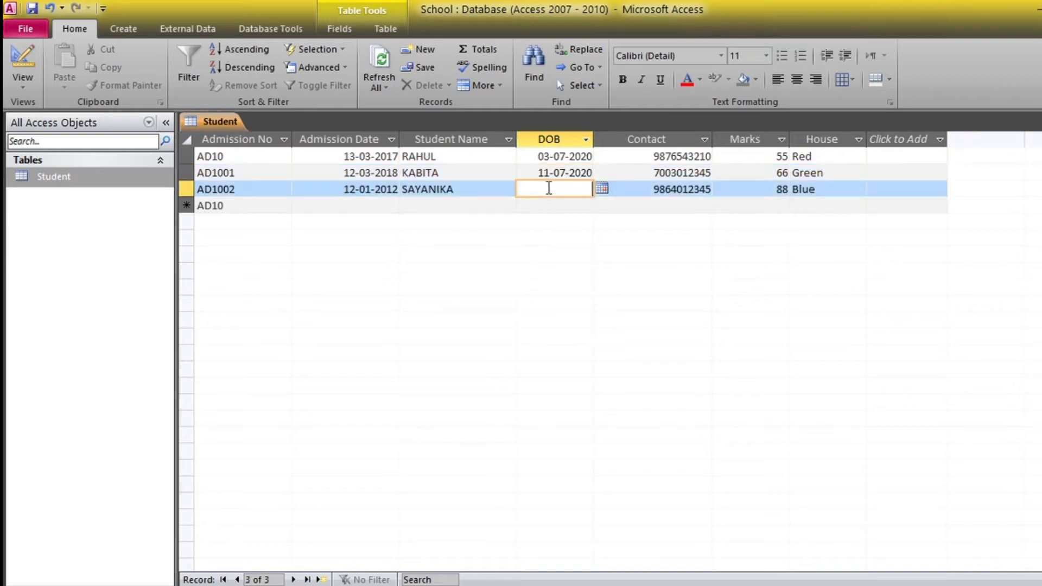
click(602, 189)
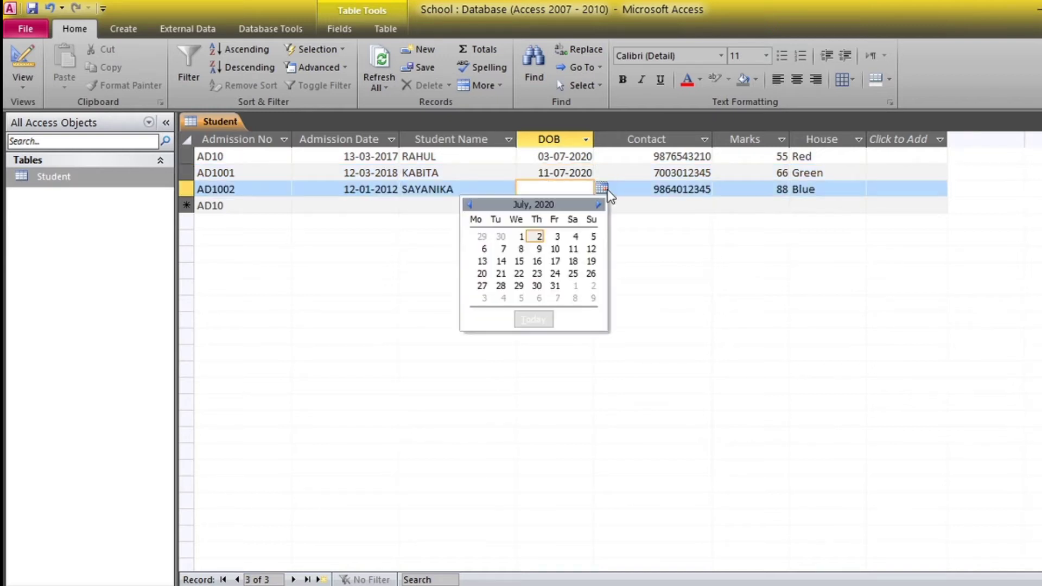
click(579, 276)
click(537, 203)
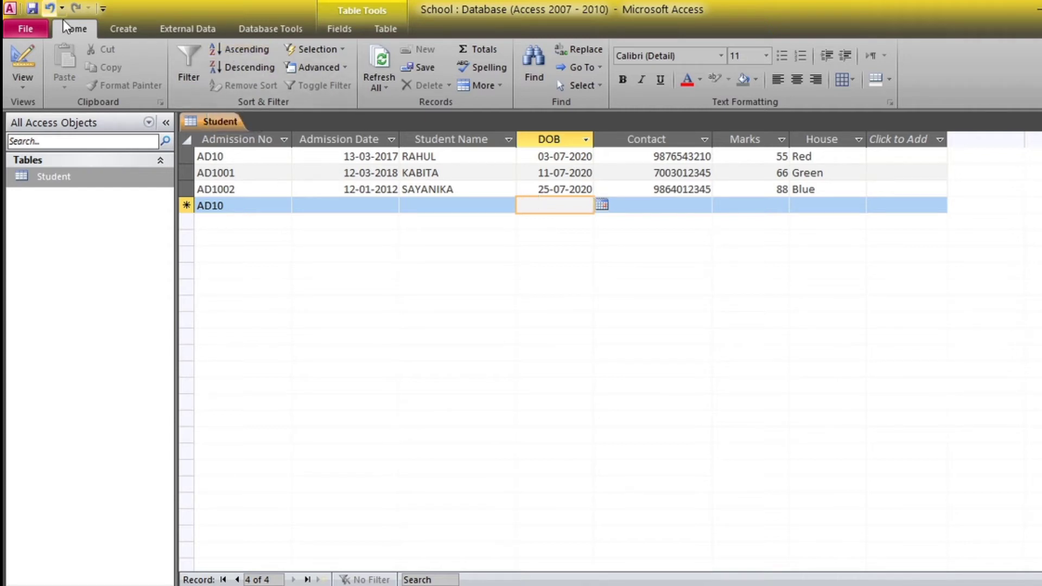
click(132, 35)
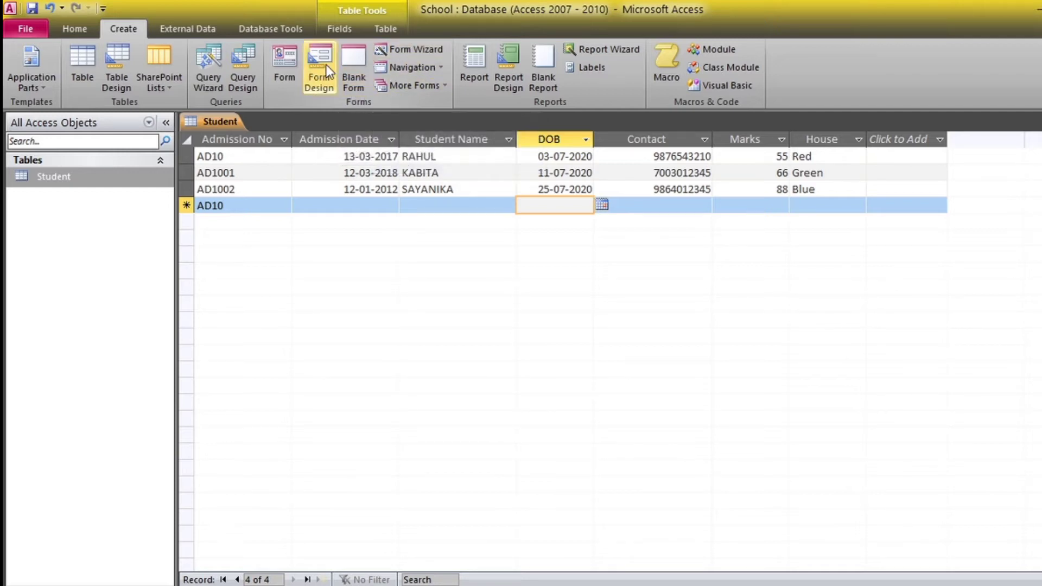
Generate a quick Form from the Student table, showing record 1 of 3
click(287, 72)
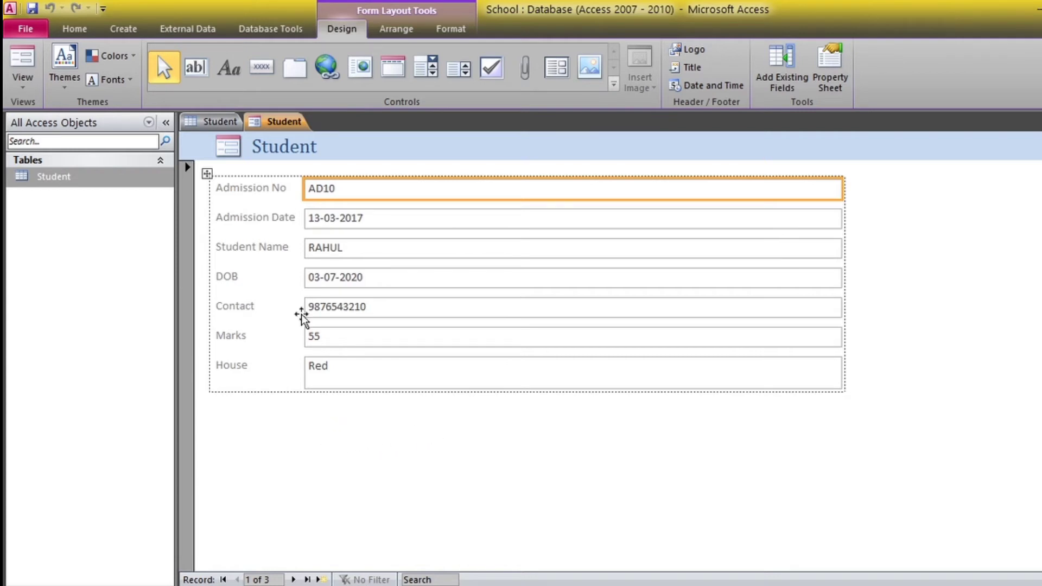
Select the Admission No and Admission Date labels and their value boxes in Layout View
click(248, 190)
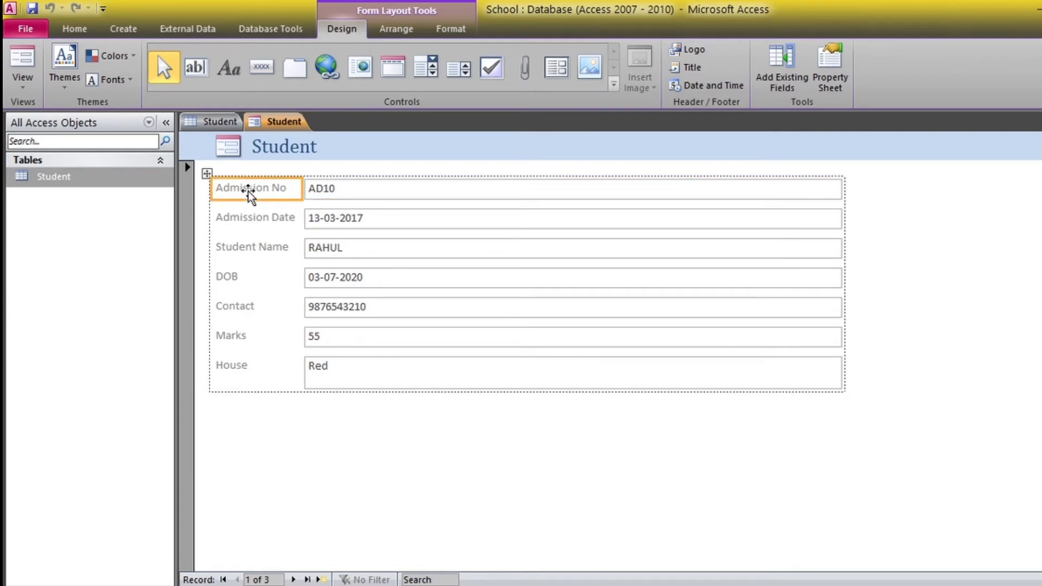
click(248, 219)
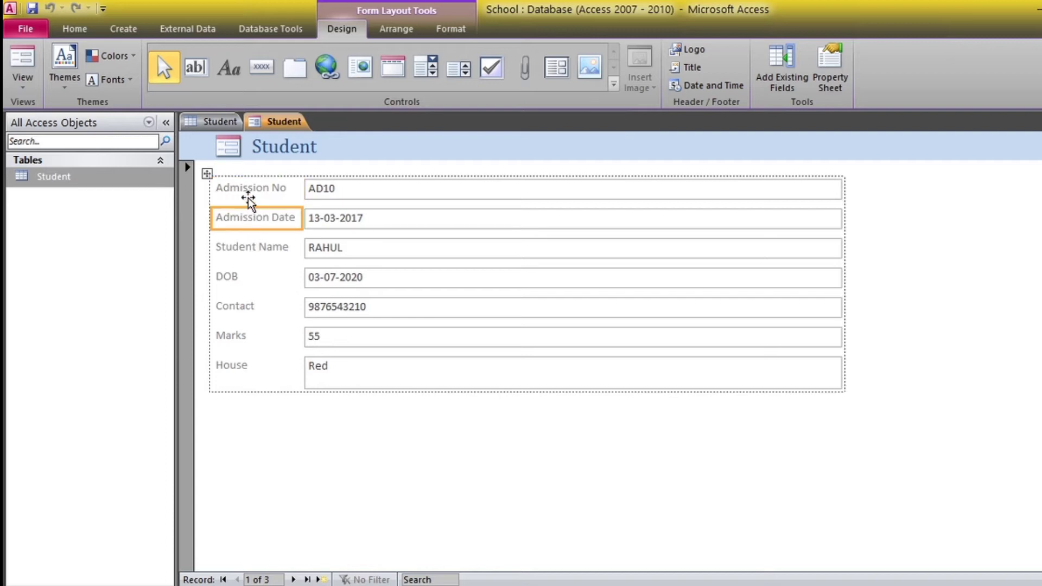
click(249, 190)
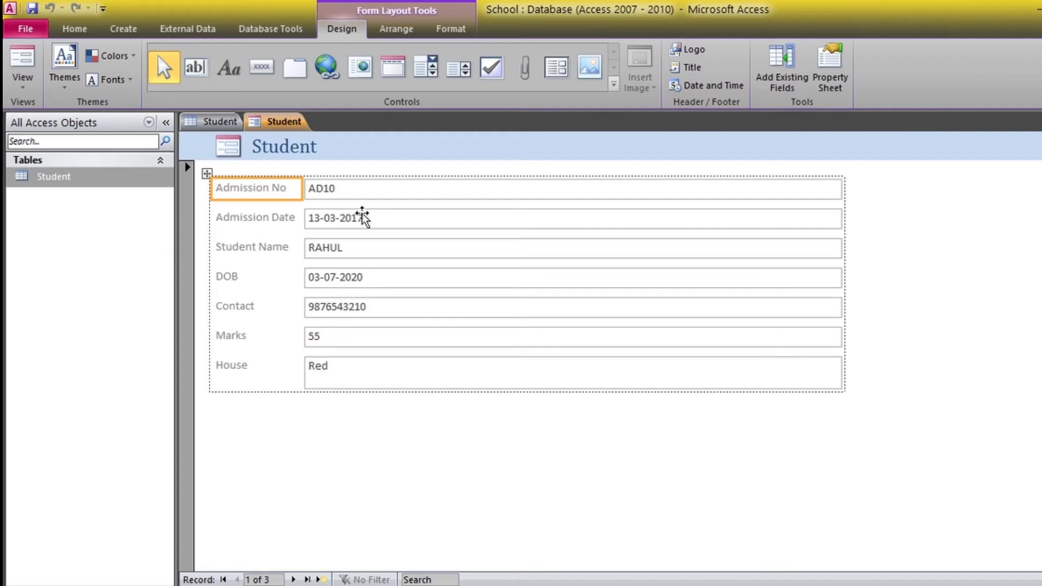
click(382, 190)
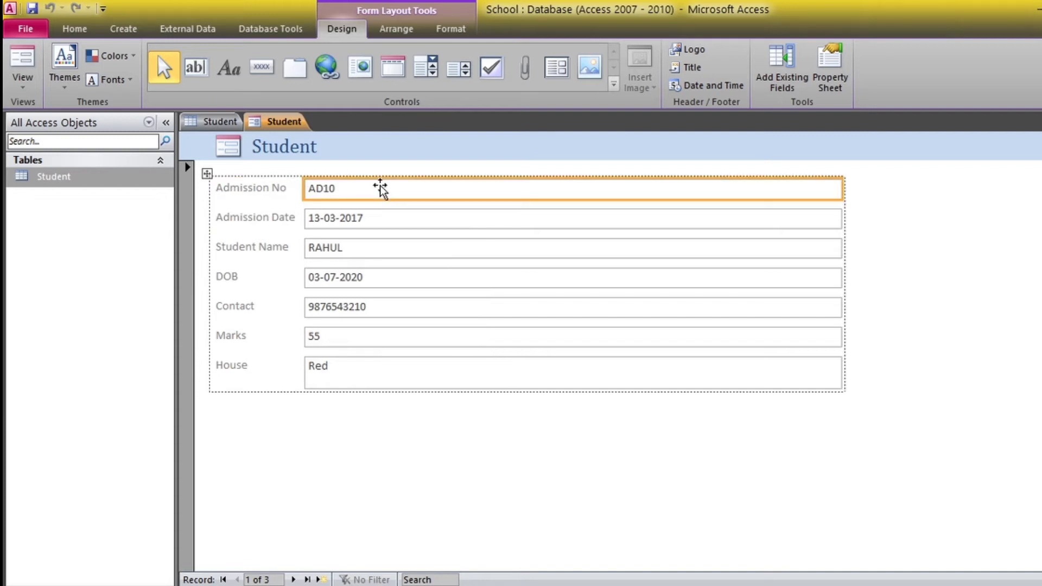
click(383, 221)
click(383, 221)
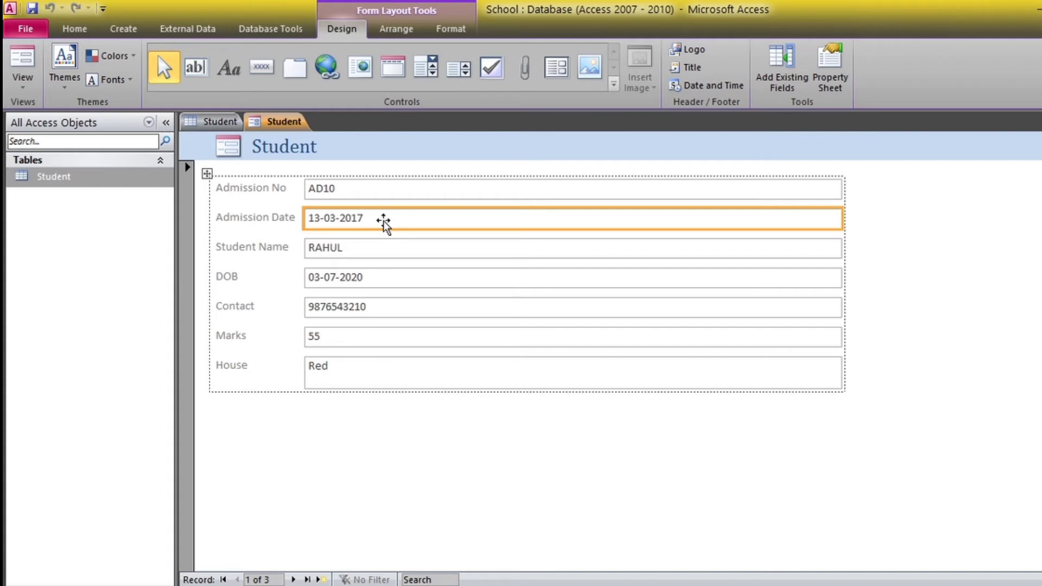
click(383, 194)
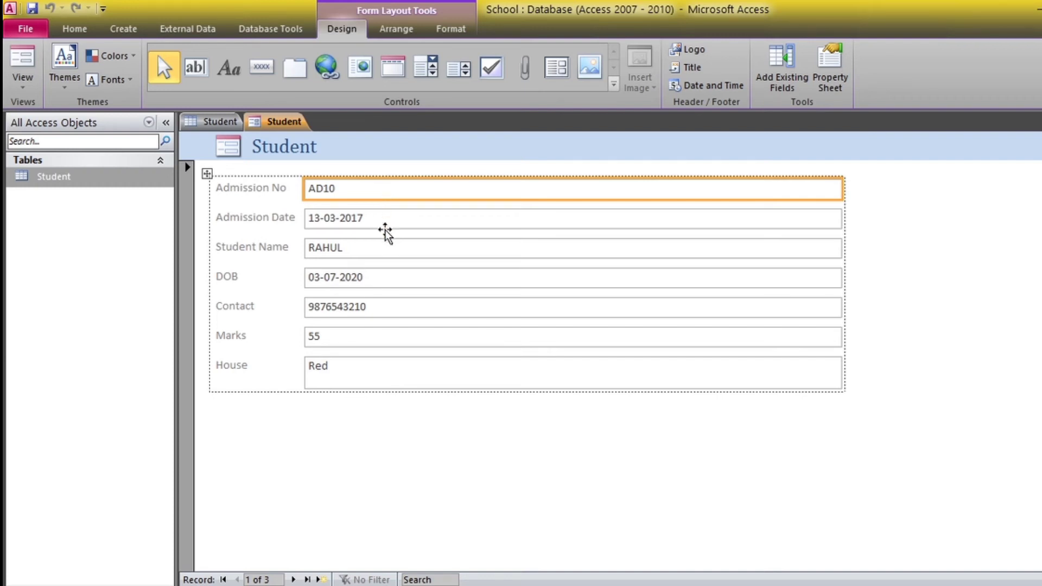
Select the Admission No, Admission Date, Student Name and DOB labels and boxes, then show the themes gallery
click(258, 190)
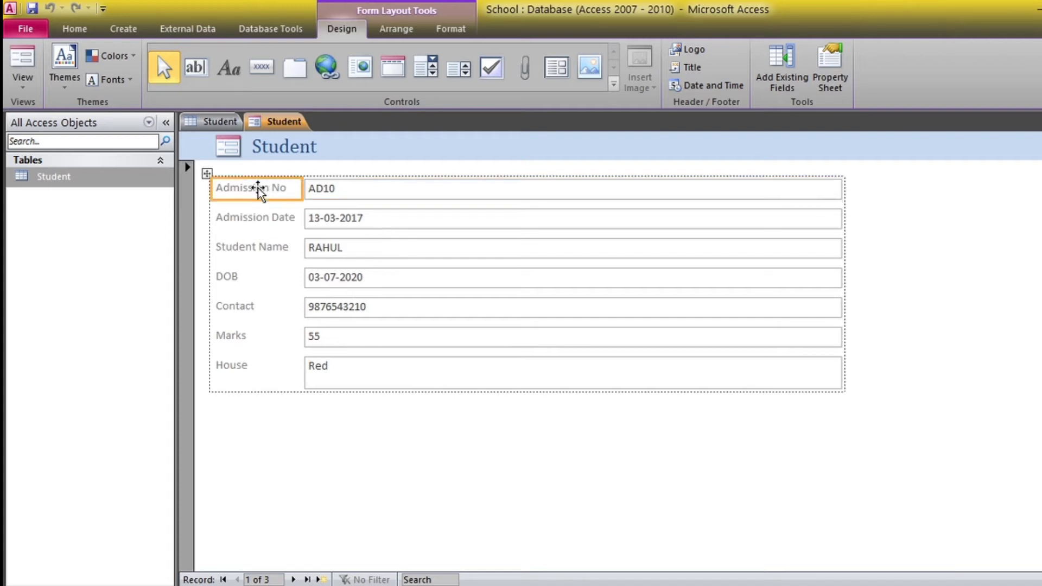
click(254, 215)
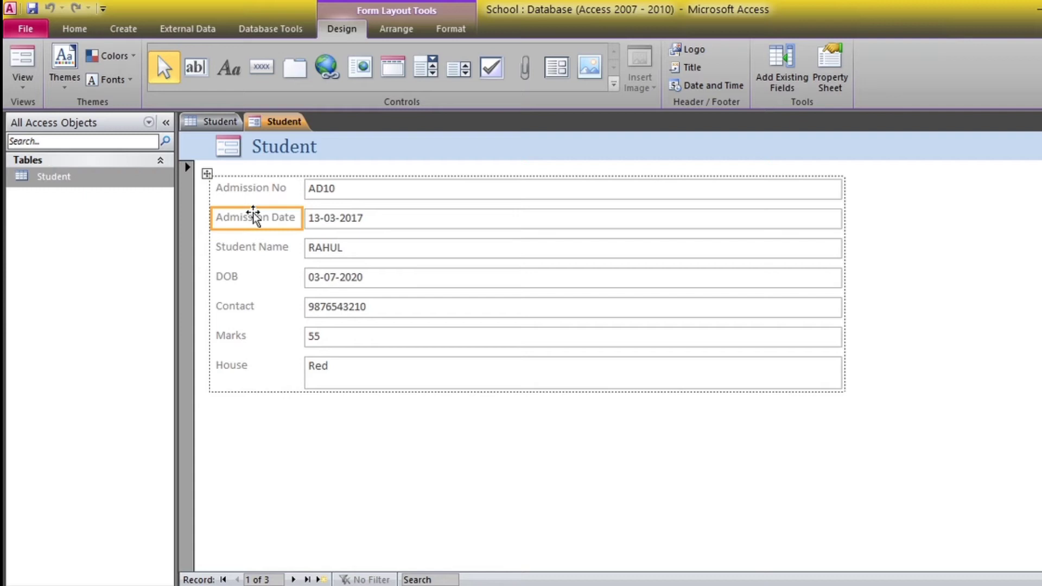
click(243, 243)
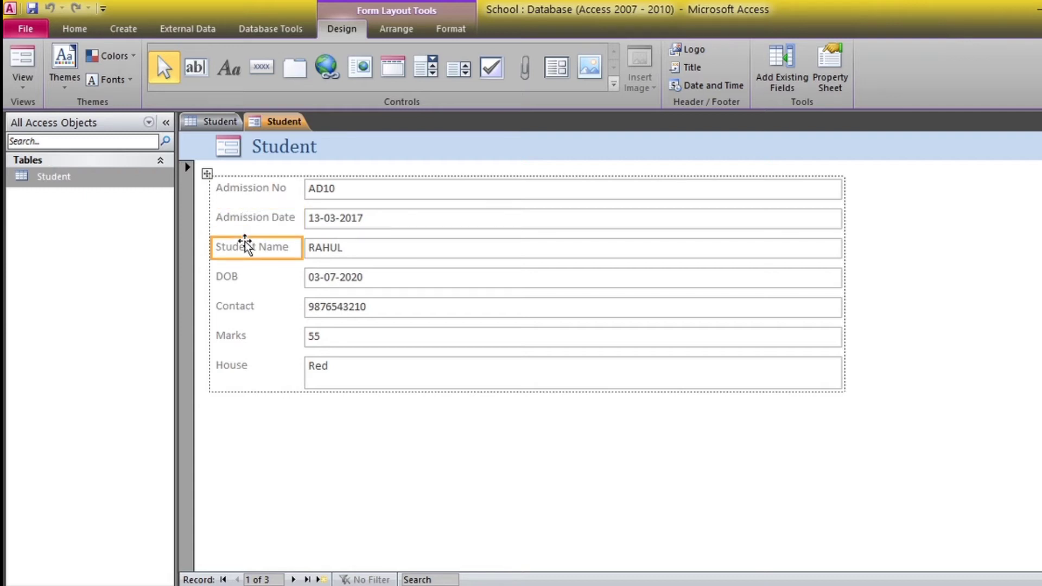
click(242, 283)
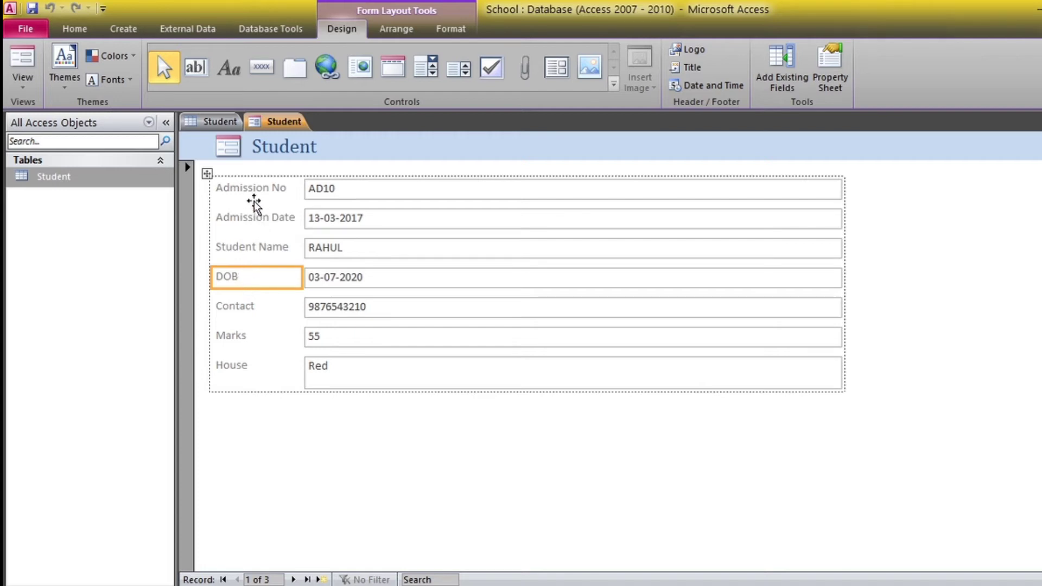
click(351, 195)
click(369, 219)
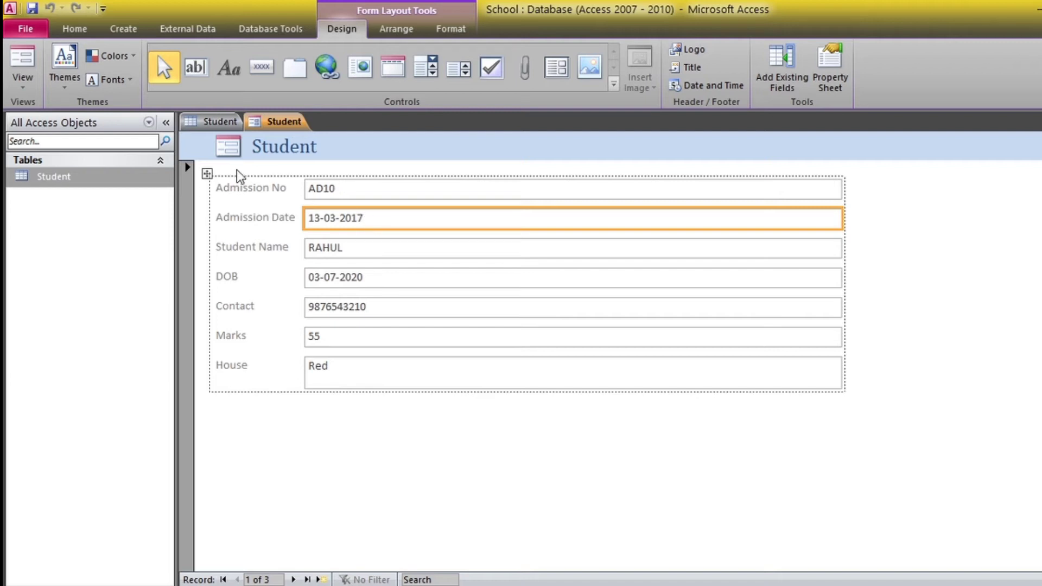
click(239, 187)
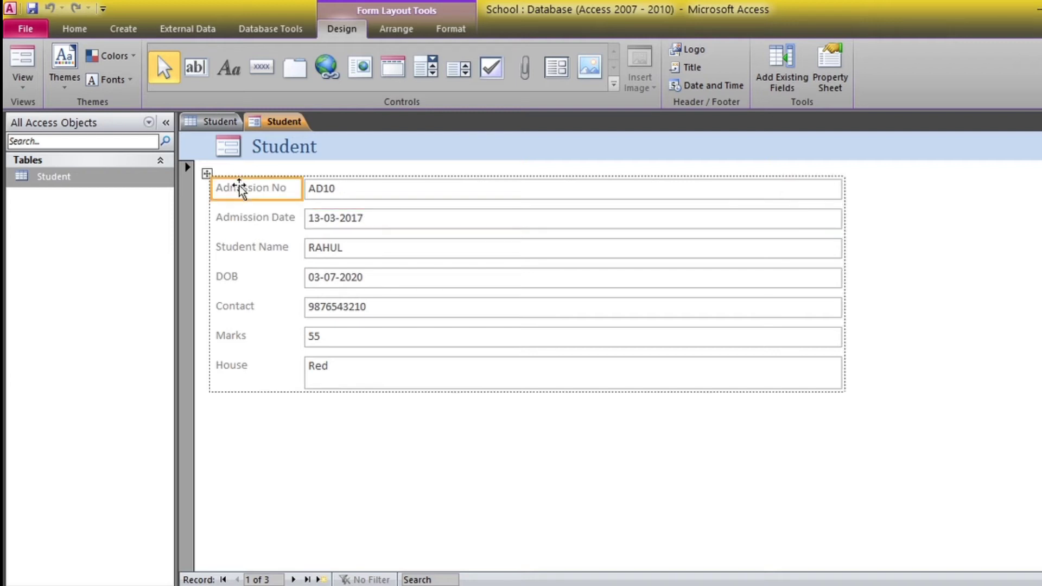
click(242, 218)
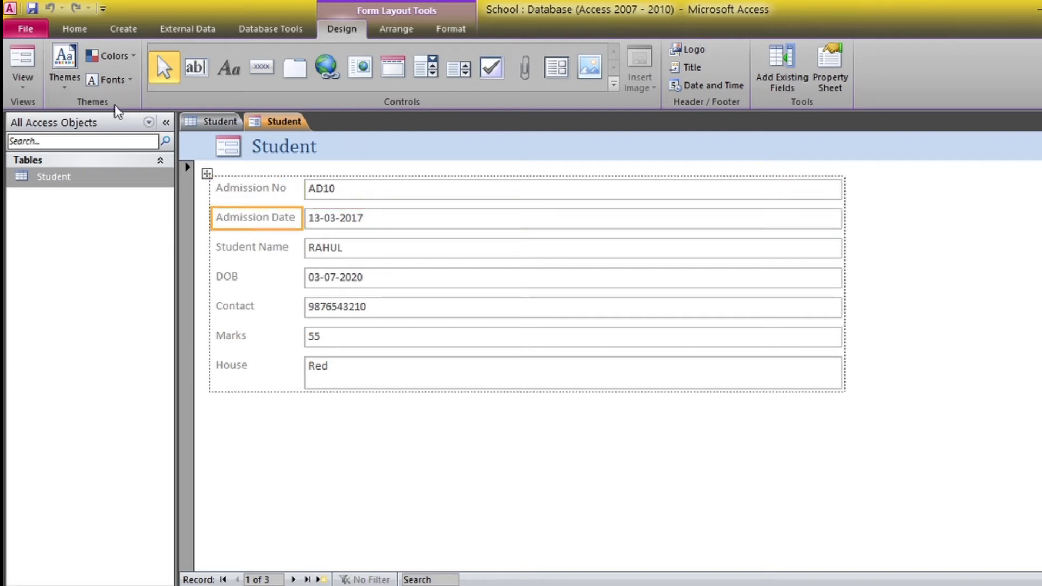
click(67, 92)
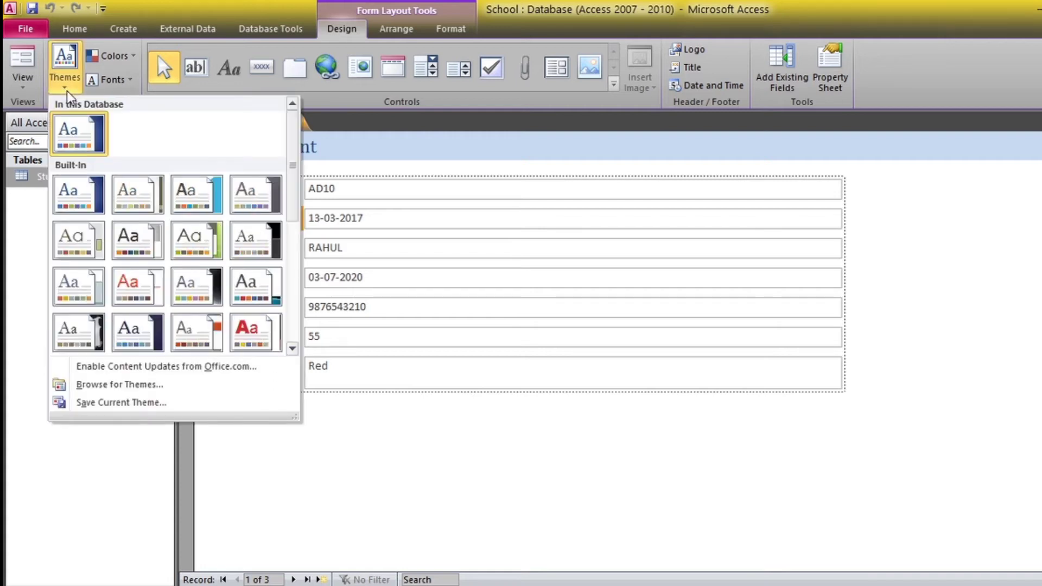
Apply the Equity theme to the Student form
click(67, 92)
click(67, 92)
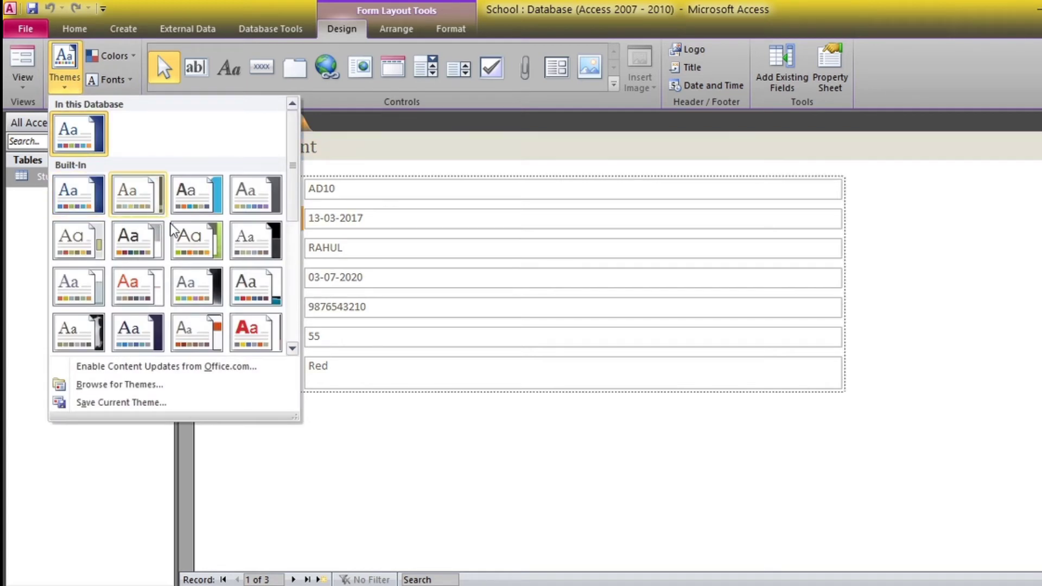
click(202, 343)
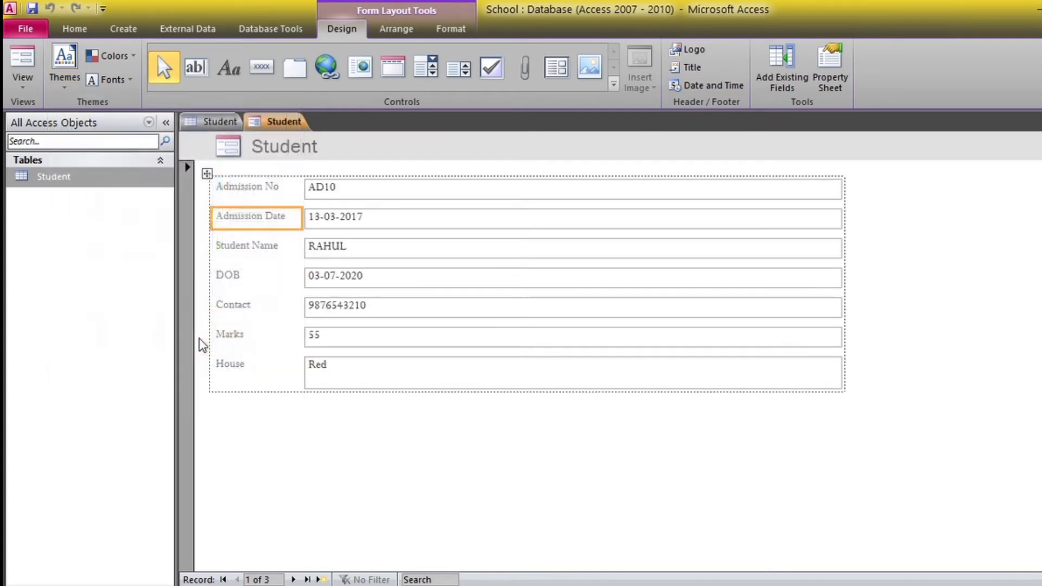
Select the whole form layout and apply the Grayscale colour scheme
click(235, 276)
click(208, 173)
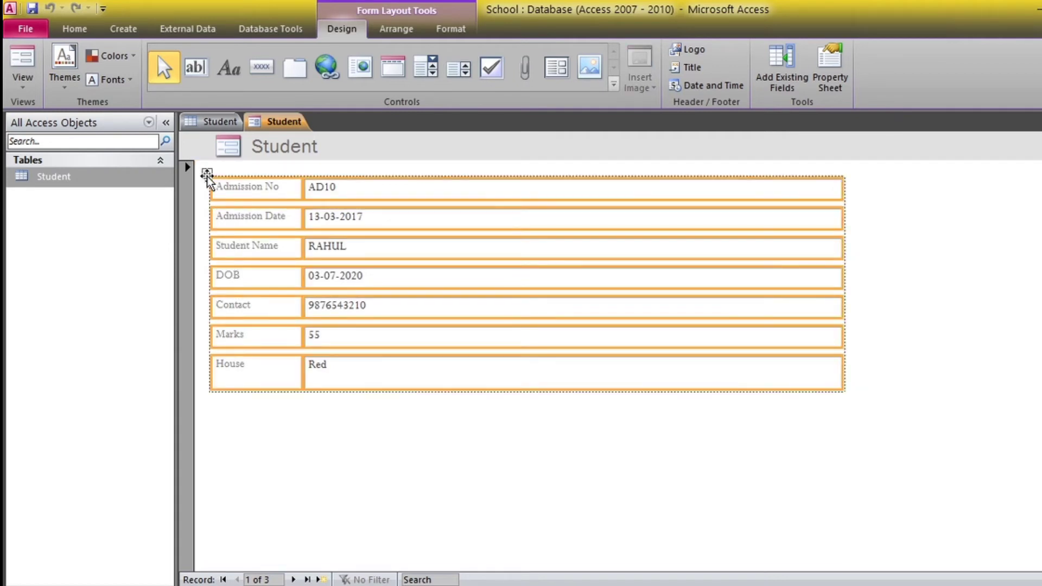
right_click(209, 181)
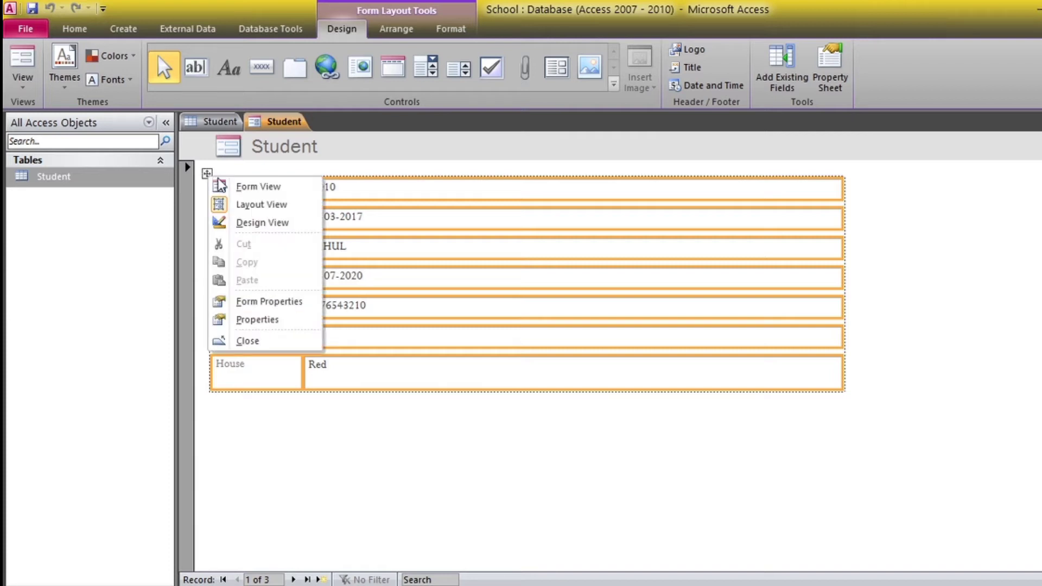
click(111, 80)
click(118, 57)
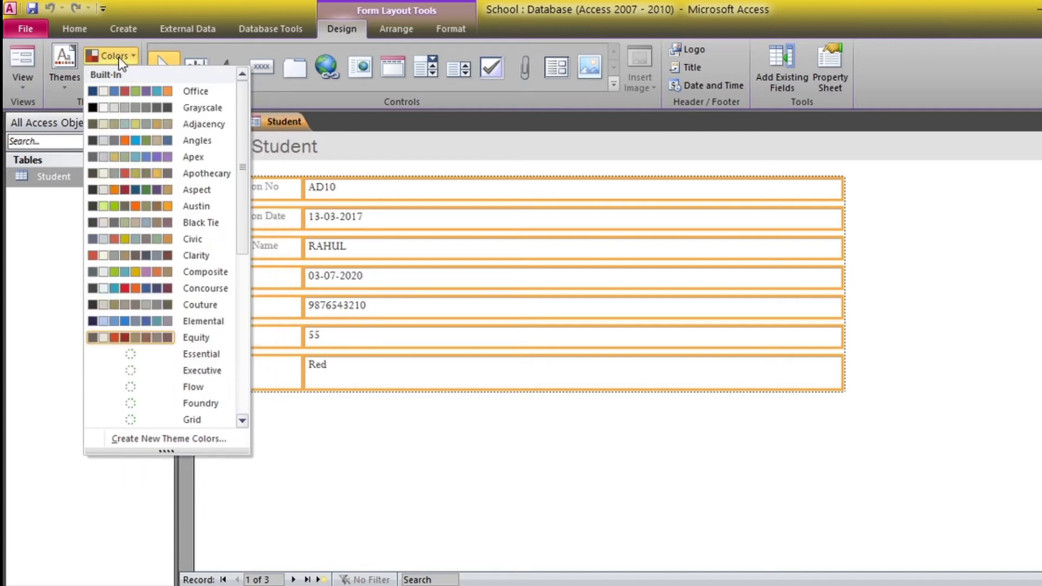
click(141, 103)
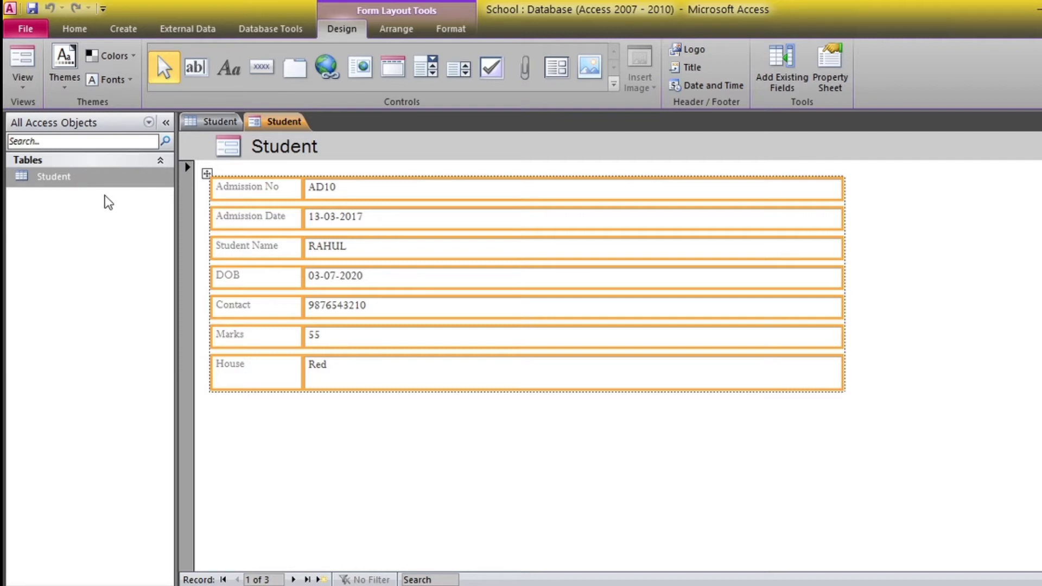
Switch the Student form to Form View, keeping Admission No AD10
click(26, 81)
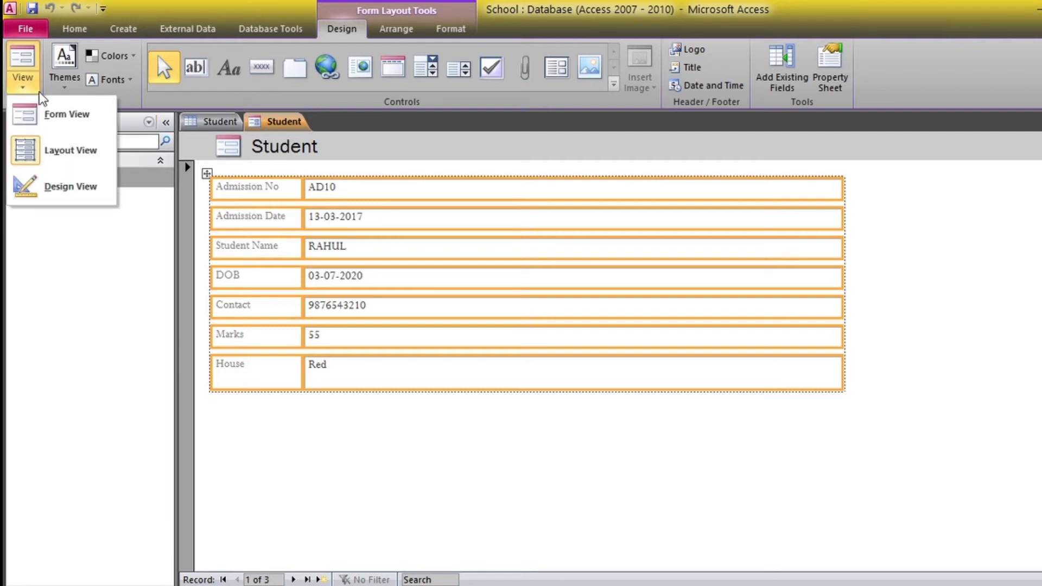
click(65, 115)
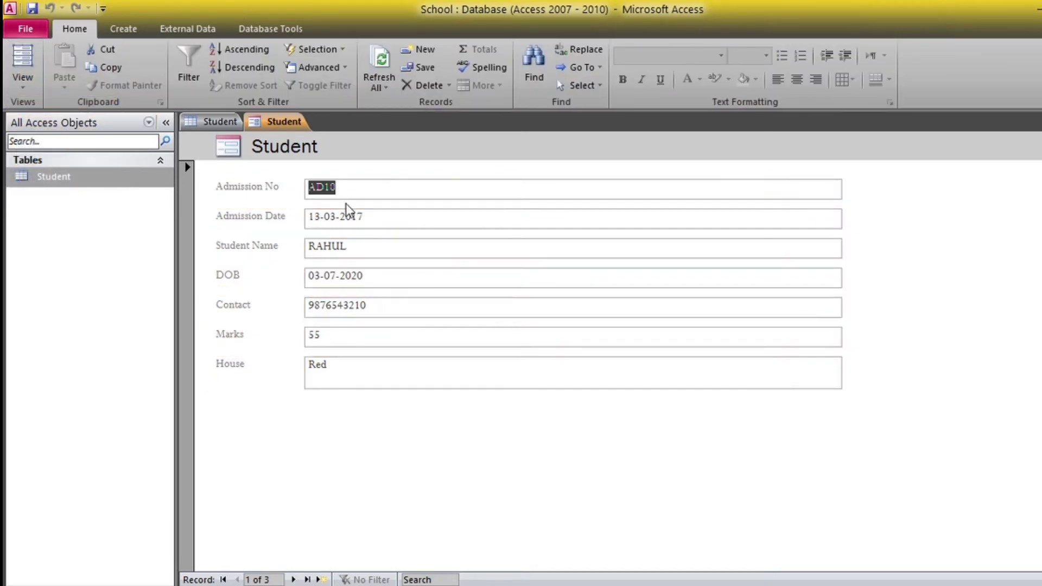
text(ad10)
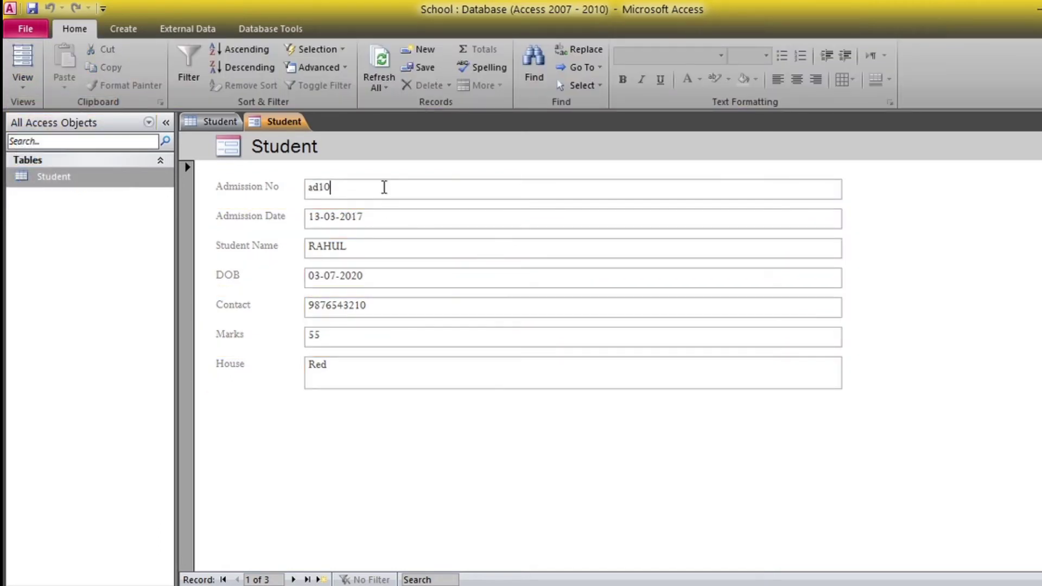
click(412, 329)
Step through records 2 and 3, then move on to a new blank record
click(293, 580)
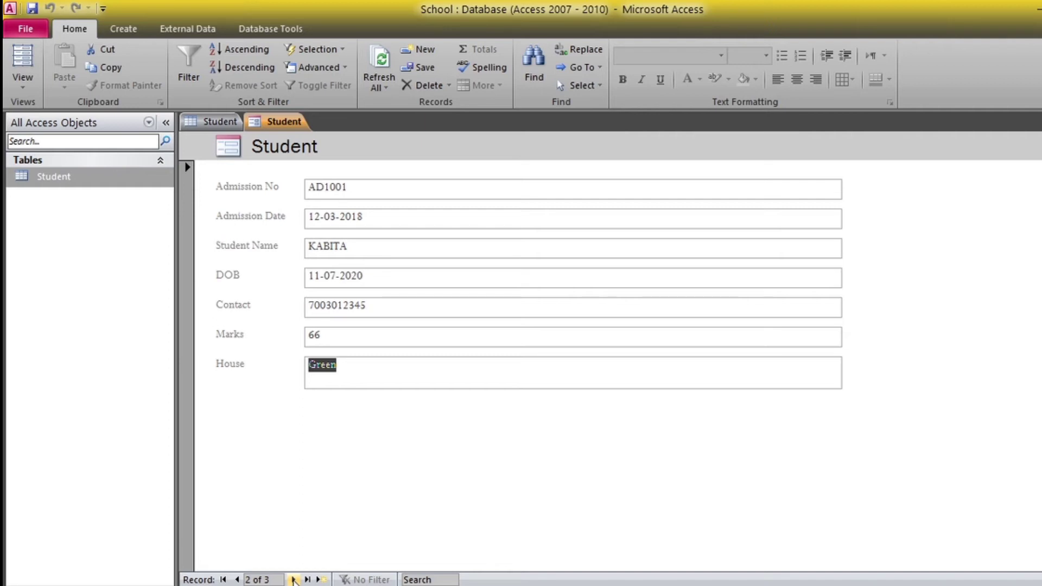
click(293, 580)
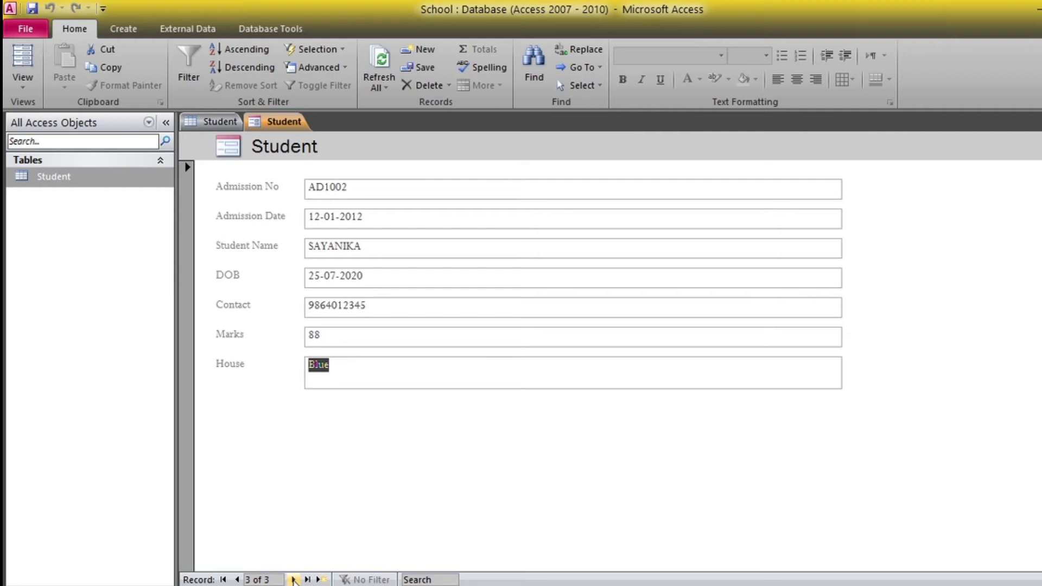
click(293, 580)
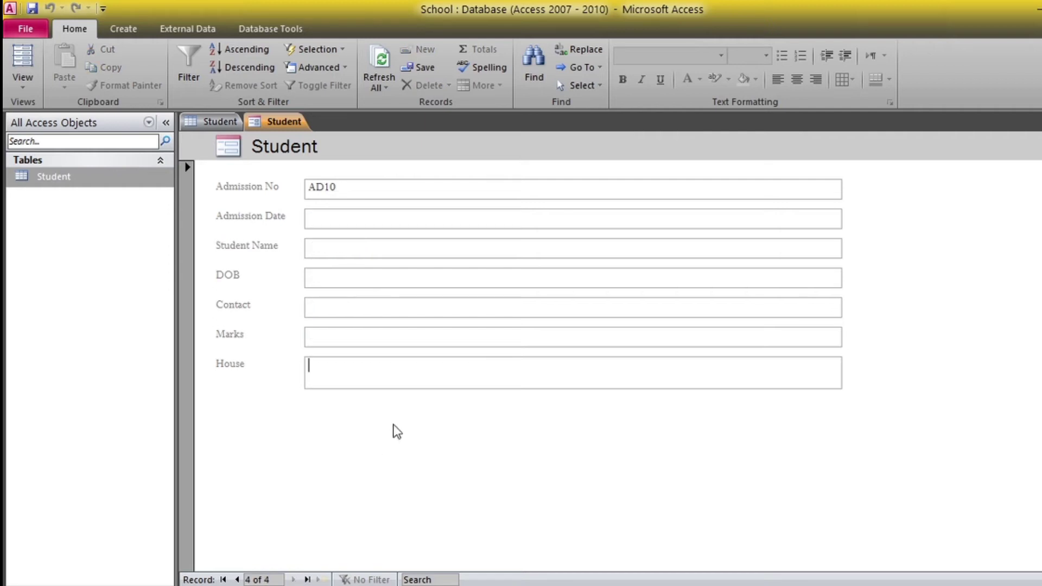
Enter Admission No AD1032 and Admission Date 12-Mar-20 for the new record
click(375, 187)
text(32)
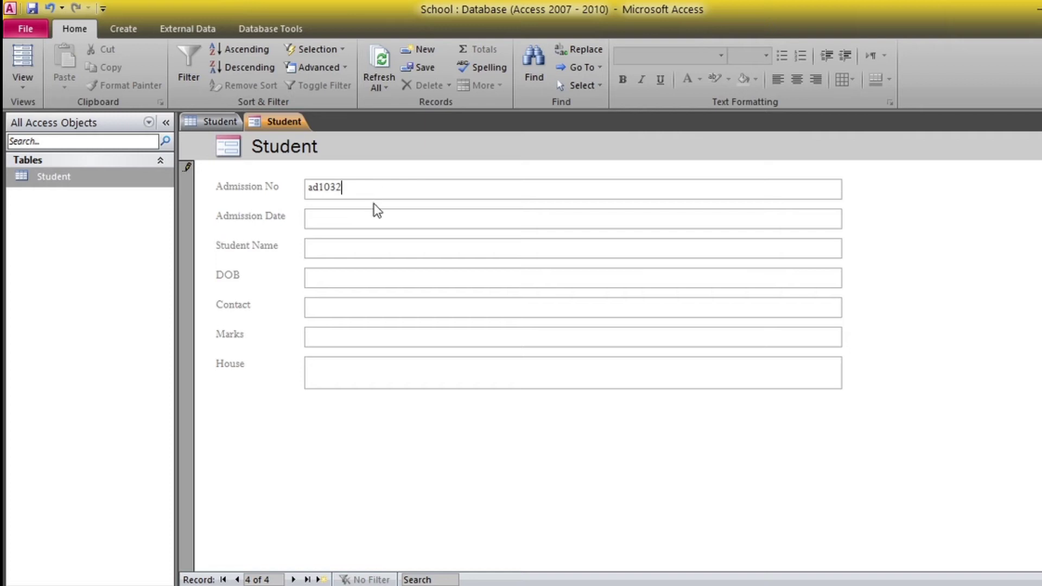
click(375, 226)
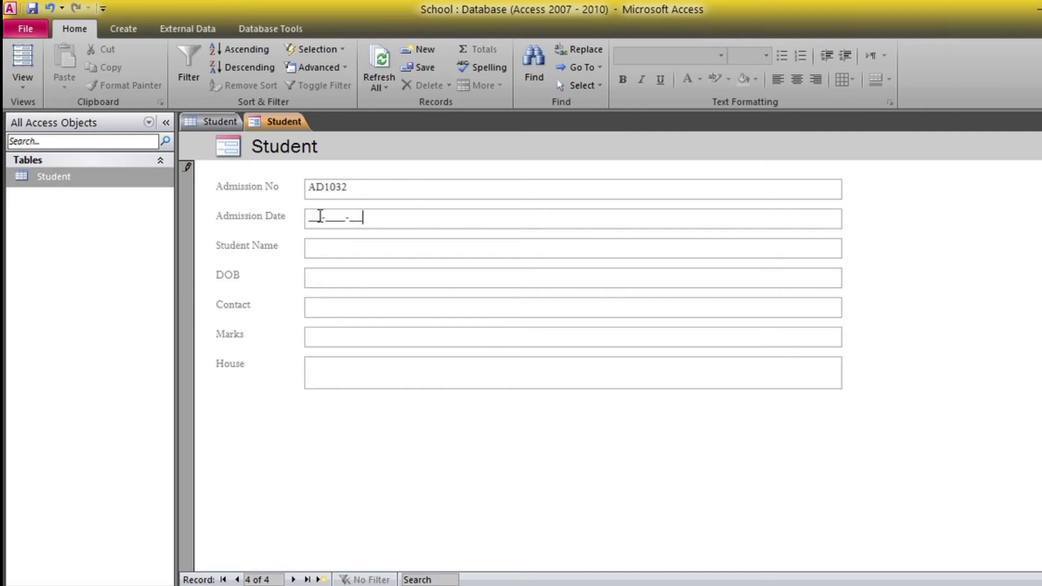
text(12-___-__)
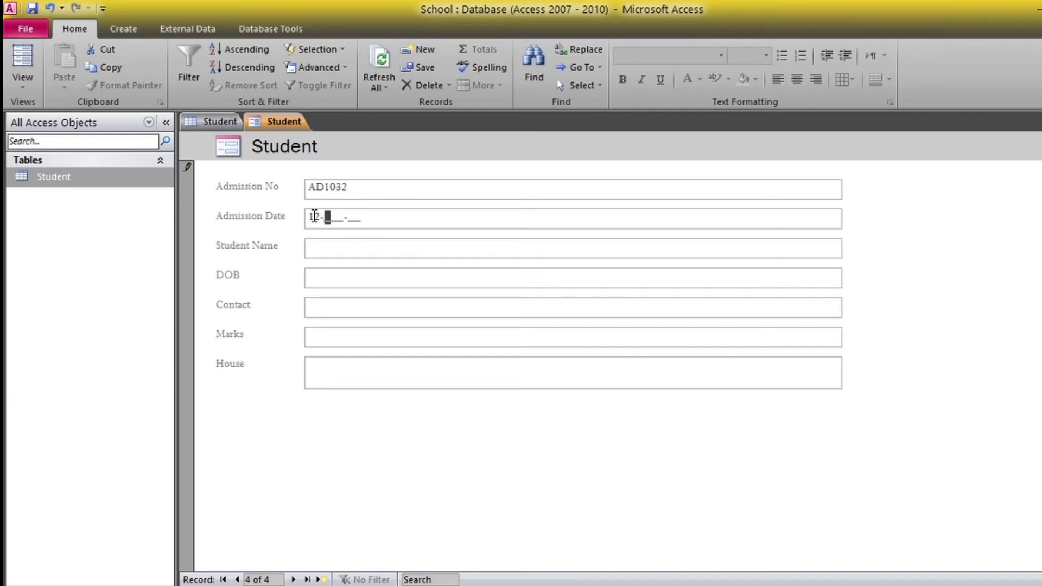
click(340, 217)
click(441, 218)
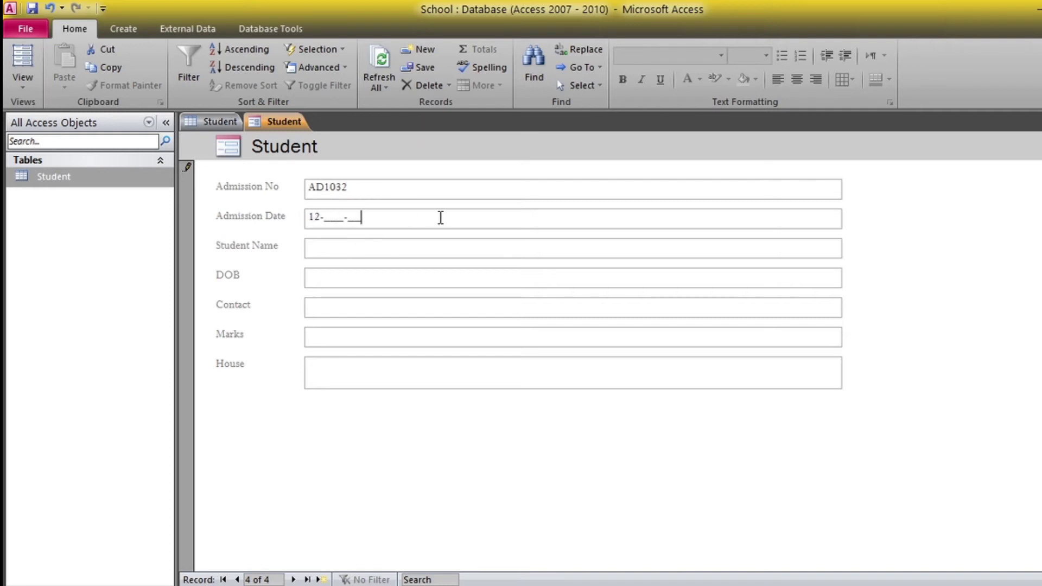
click(324, 218)
text(Mar-20)
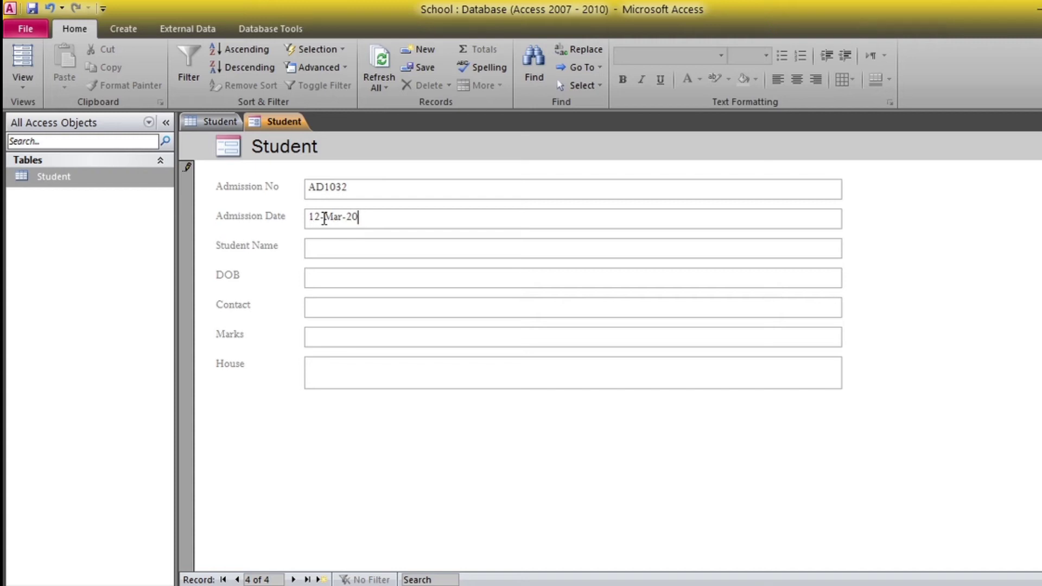
Enter the student's name, DOB 02-07-2020 and contact phone number
click(338, 247)
text(Sneh)
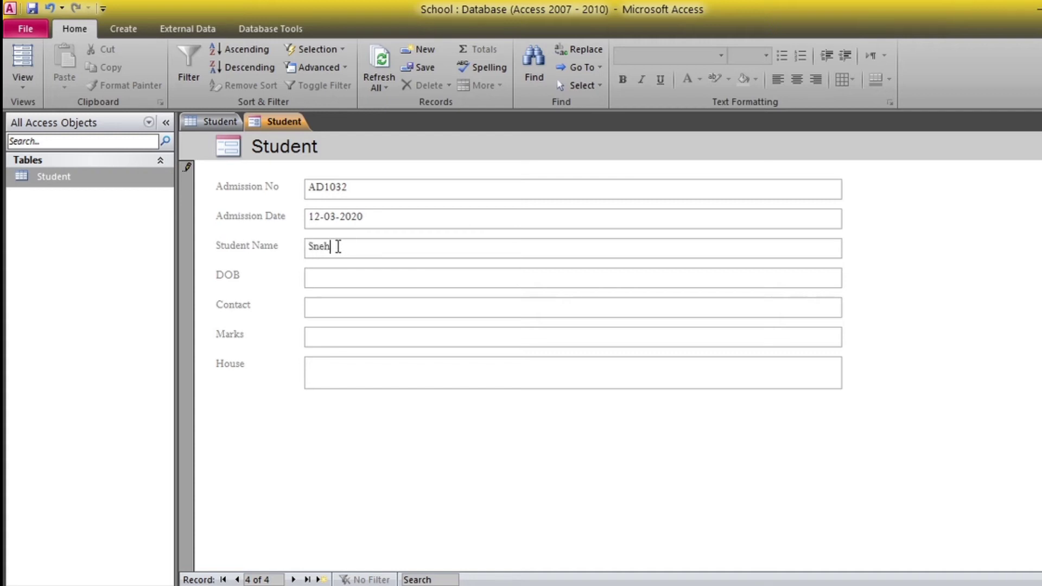
text(a)
key(Tab)
click(851, 274)
click(785, 321)
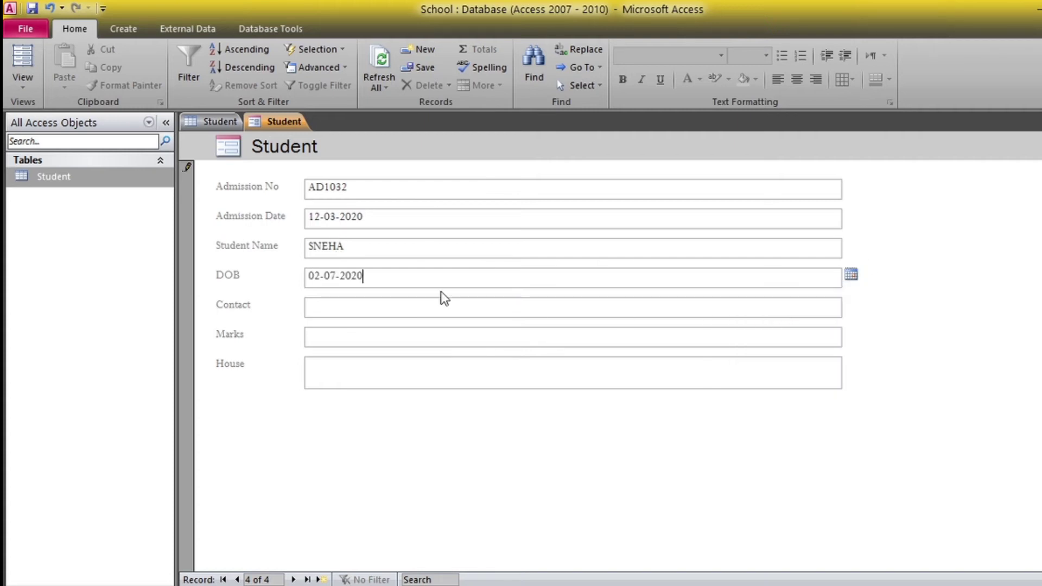
click(360, 306)
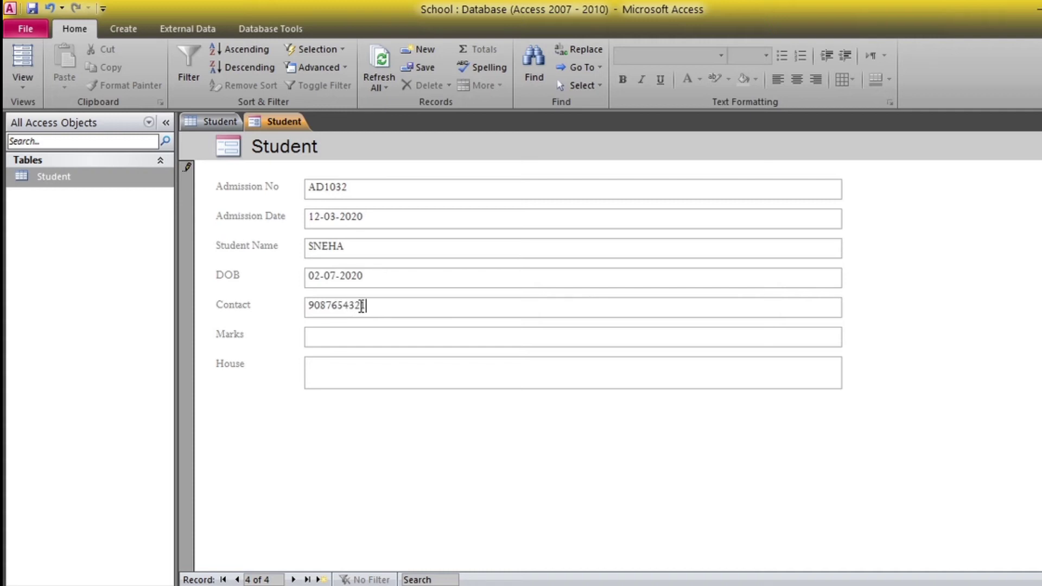
Fill in Marks 88 and House R
click(353, 345)
text(88)
click(372, 374)
text(R)
Step back through the records to the first student record
click(239, 580)
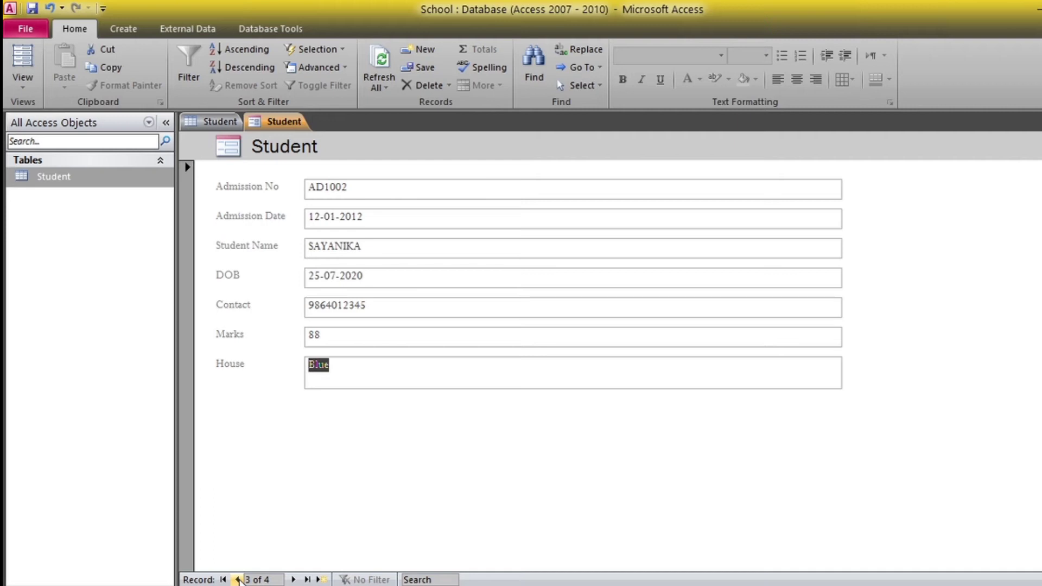
click(294, 580)
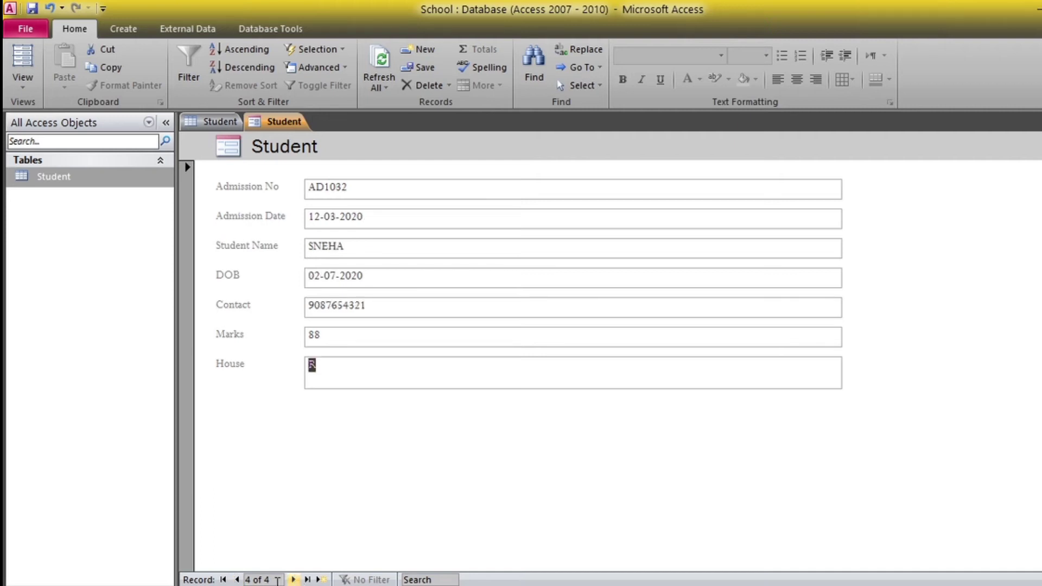
click(239, 580)
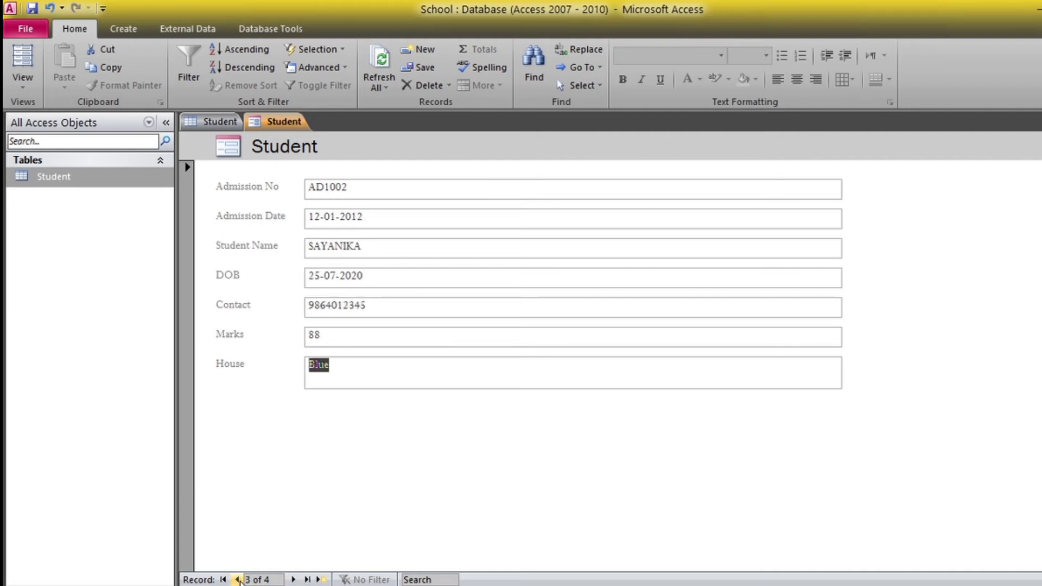
click(238, 579)
click(238, 580)
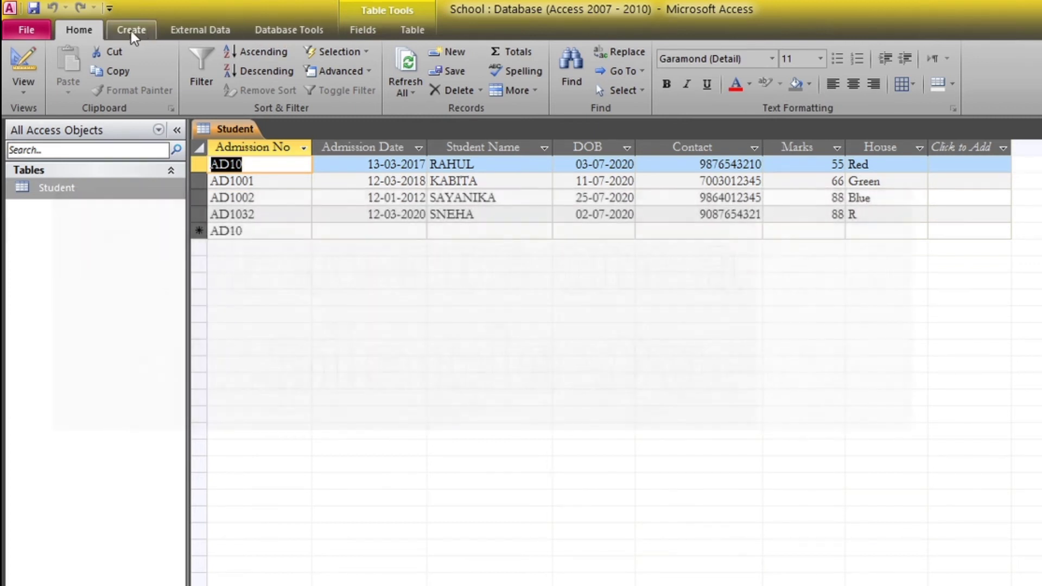
Build a Simple Query Wizard detail query with all seven Student table fields, opening it in Design view
click(131, 31)
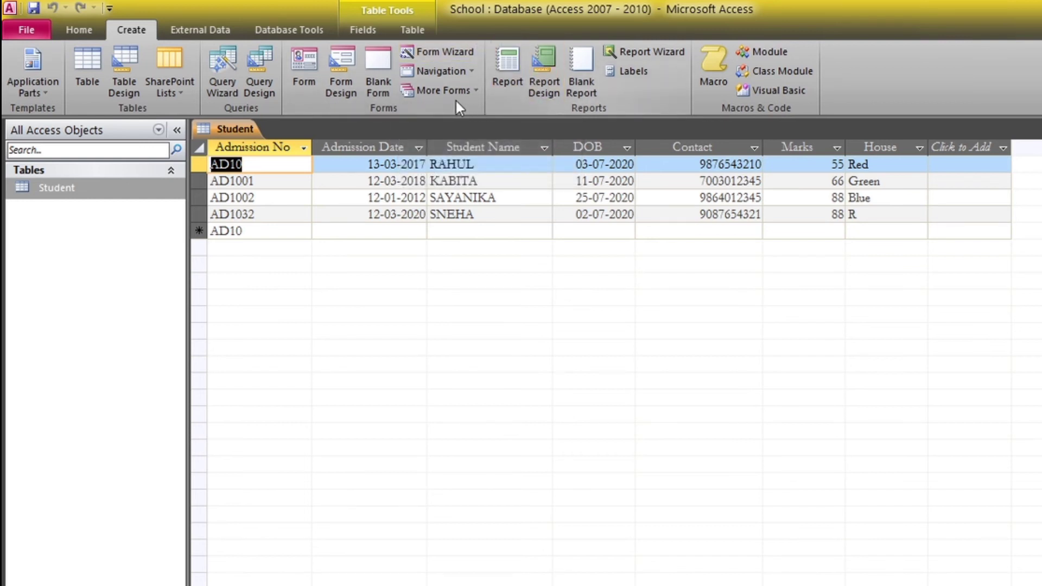
click(226, 90)
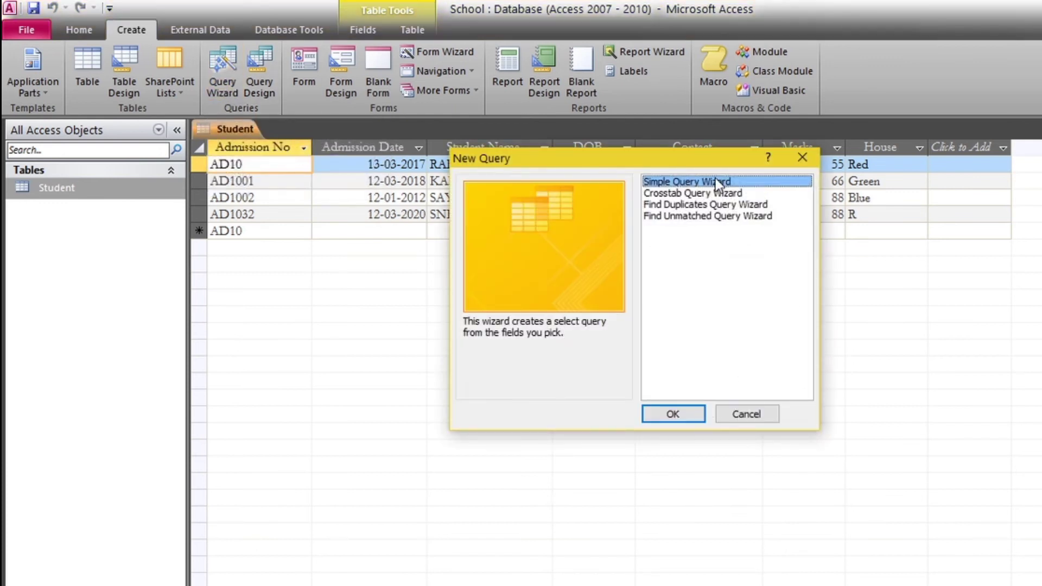
click(666, 417)
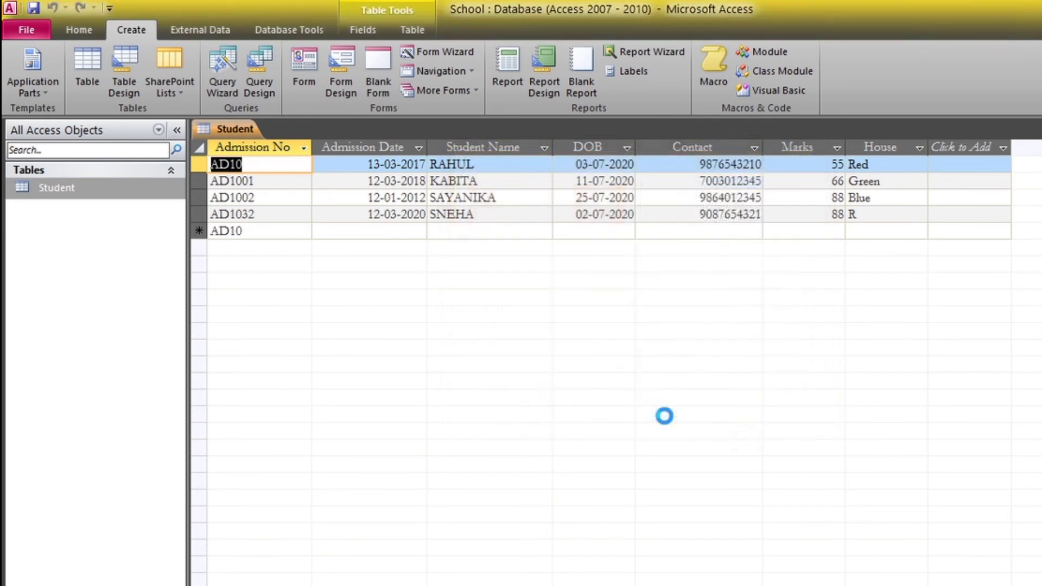
click(633, 411)
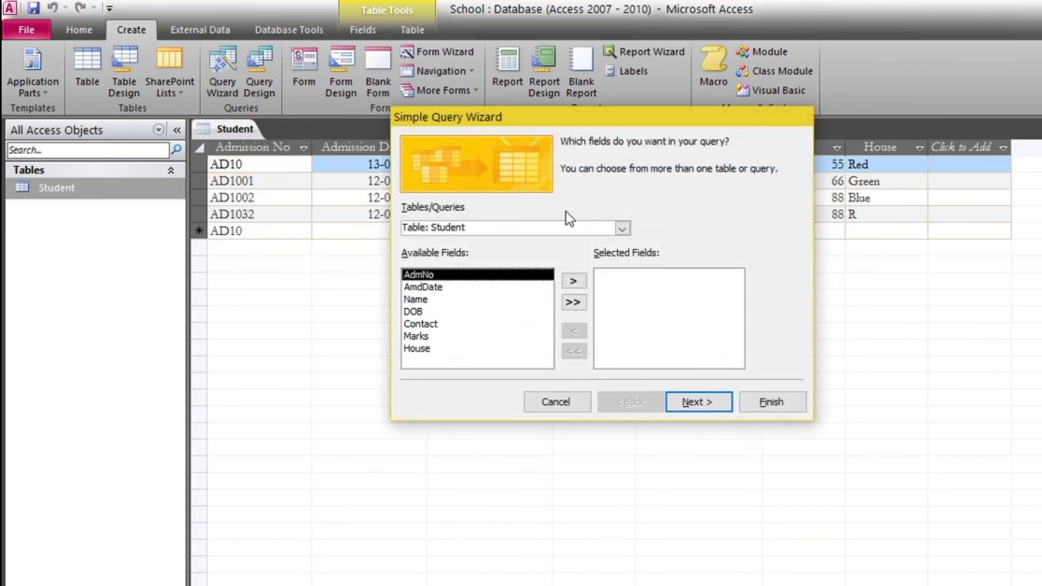
click(622, 228)
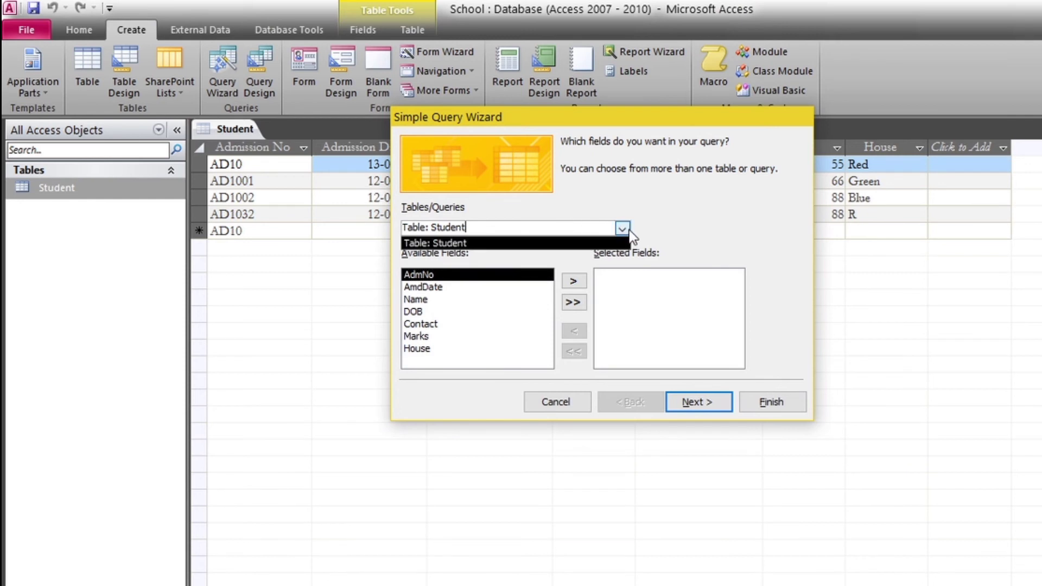
click(583, 244)
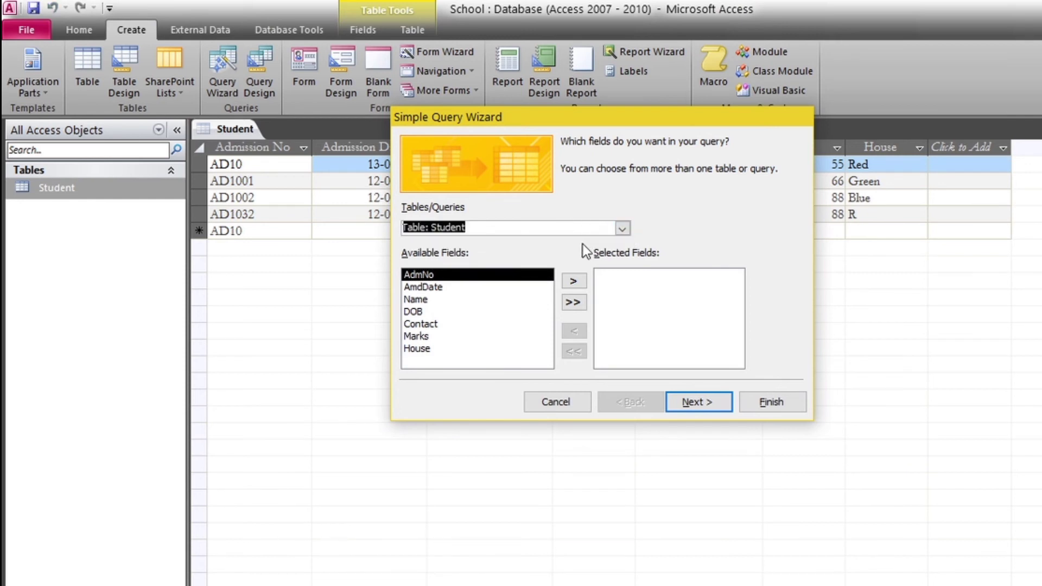
click(578, 308)
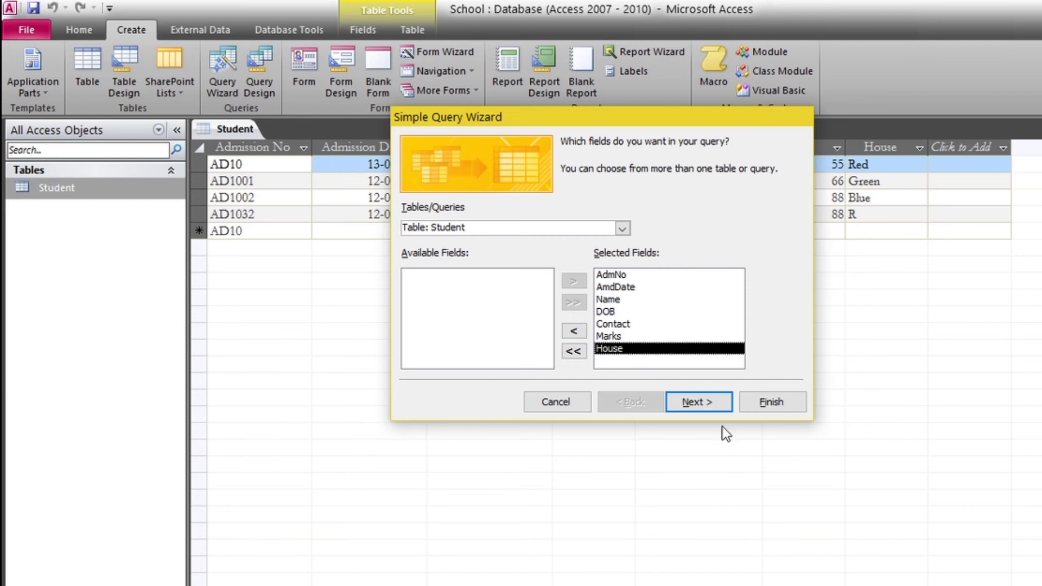
click(701, 403)
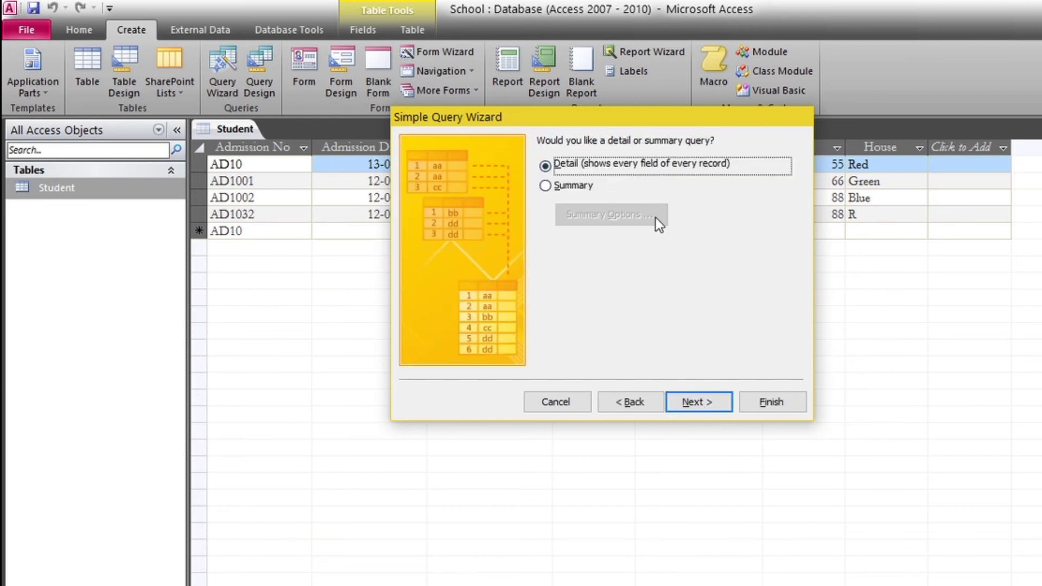
click(701, 406)
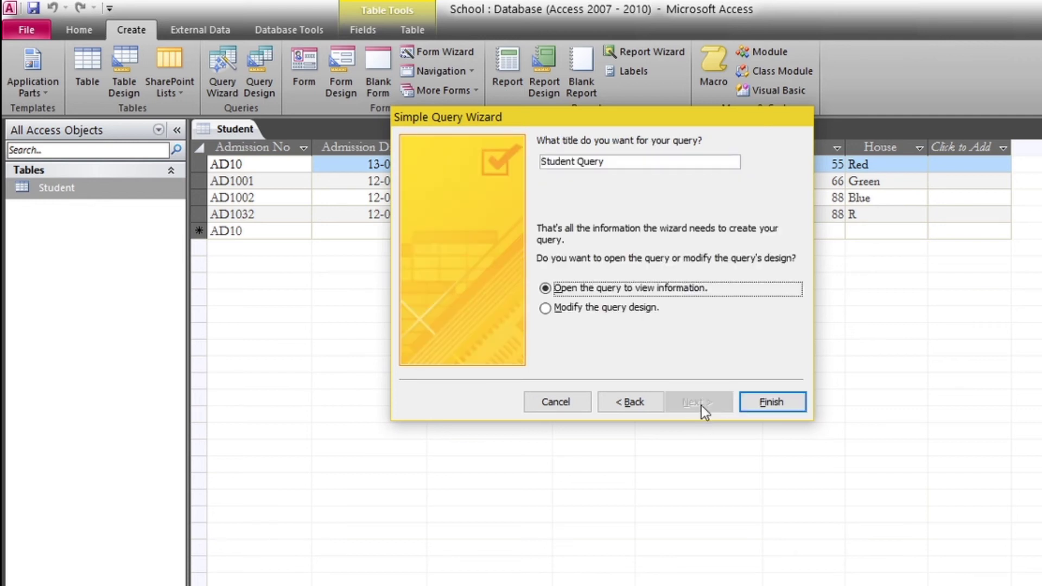
click(611, 310)
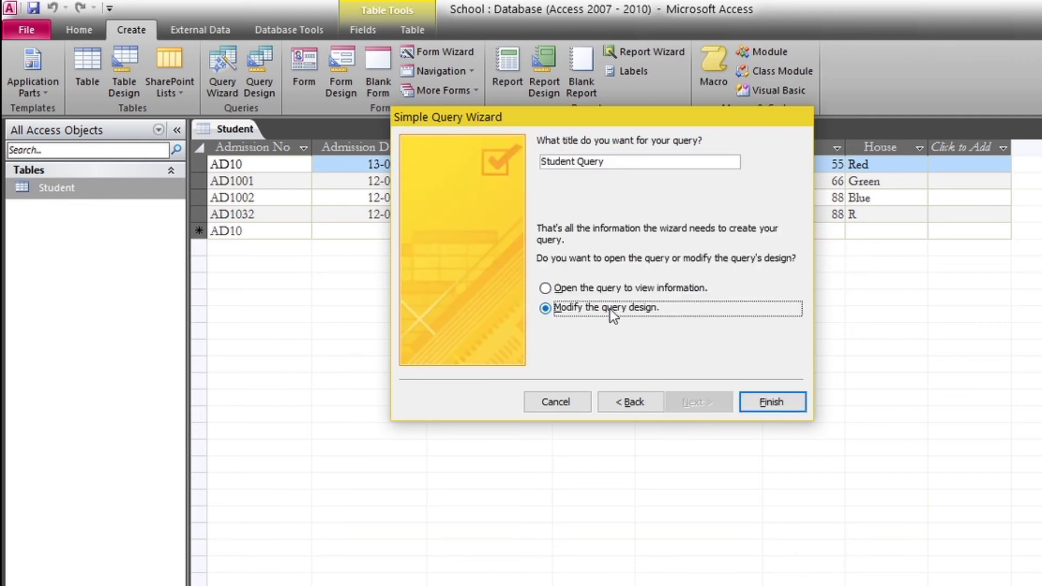
click(777, 402)
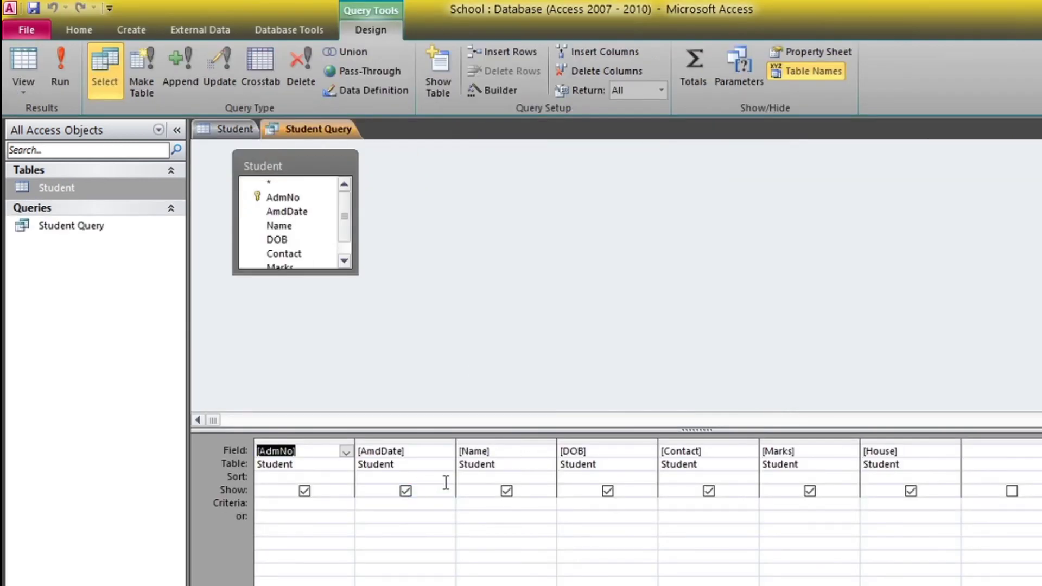
Add the criterion >60 under Marks and run the query
click(293, 511)
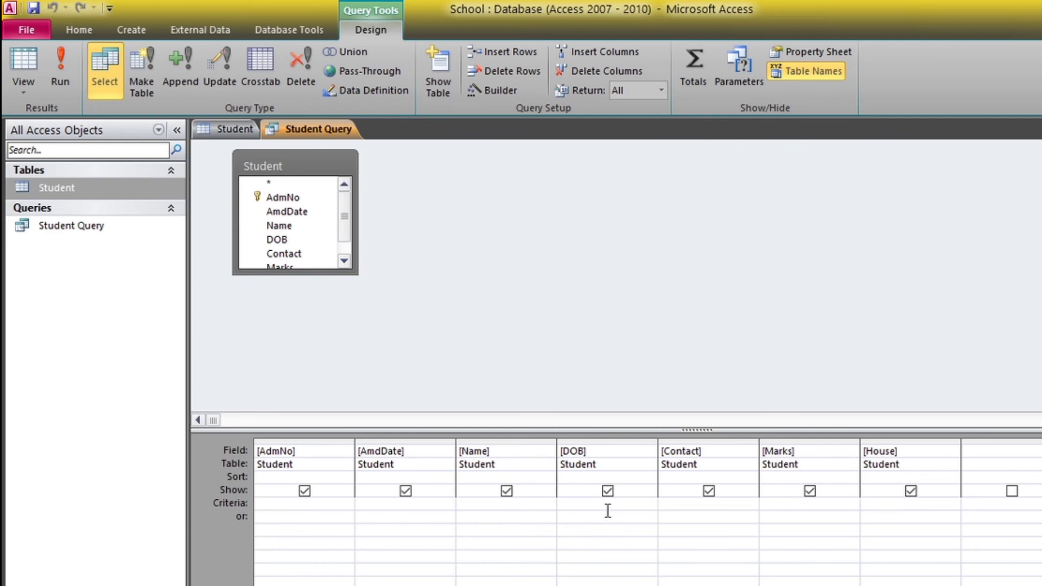
click(788, 505)
text(>60)
click(63, 82)
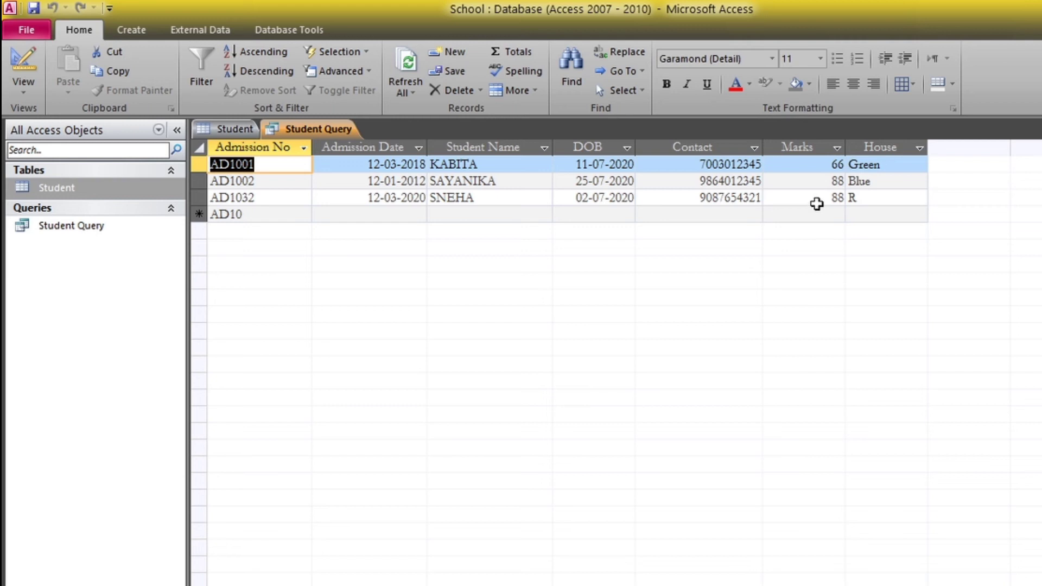
Check a student's Marks in the Student table, then return to the Student Query results
click(231, 129)
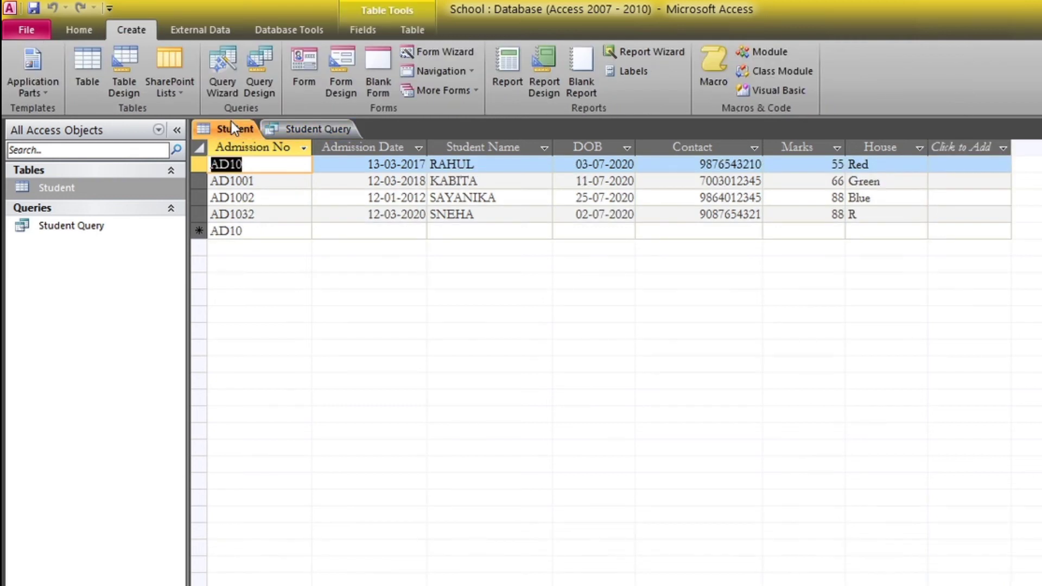
click(824, 168)
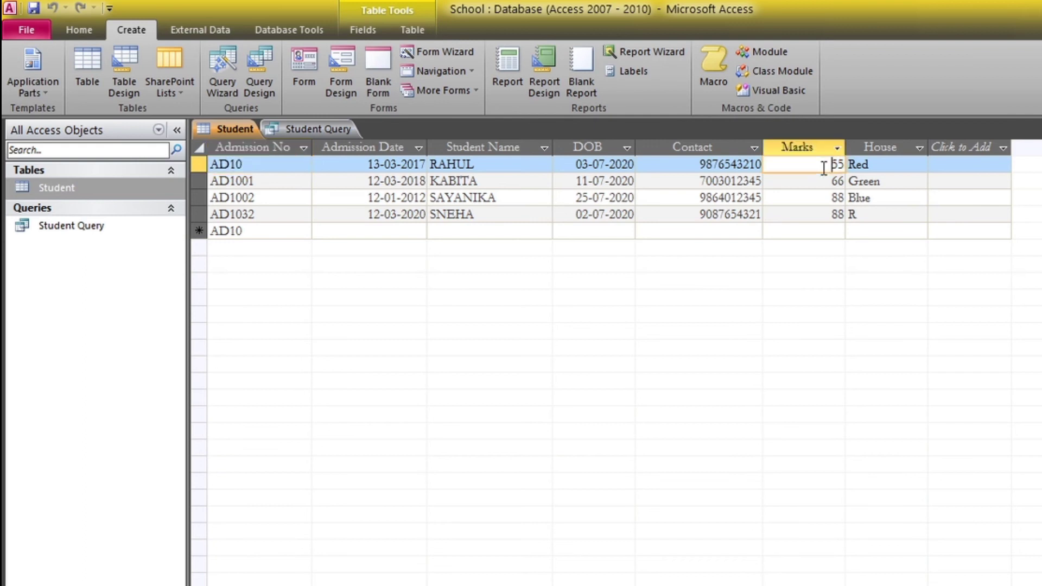
click(328, 131)
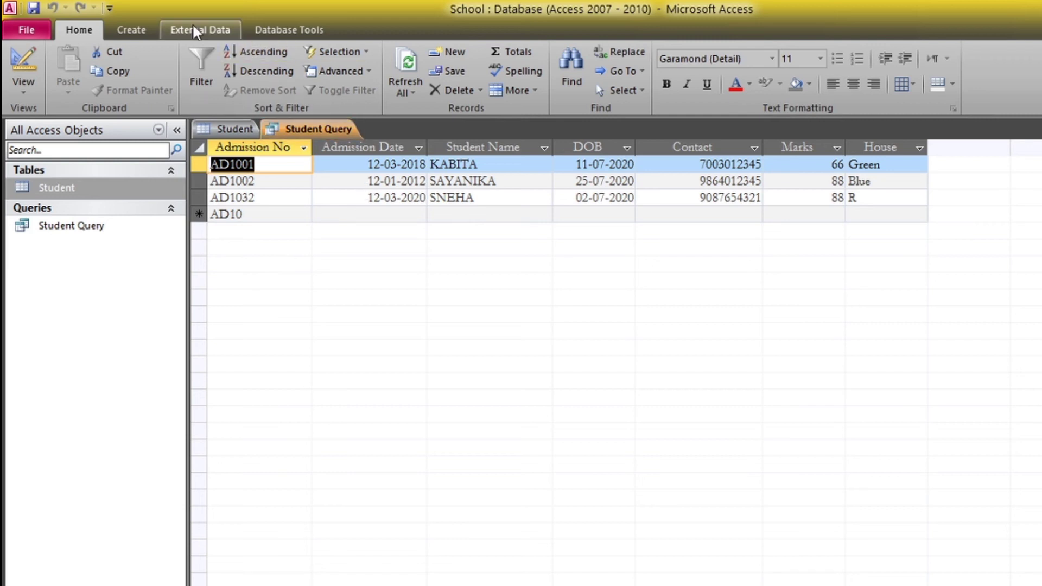
Start a new Query Design with the Student table added and Show Table closed
click(132, 30)
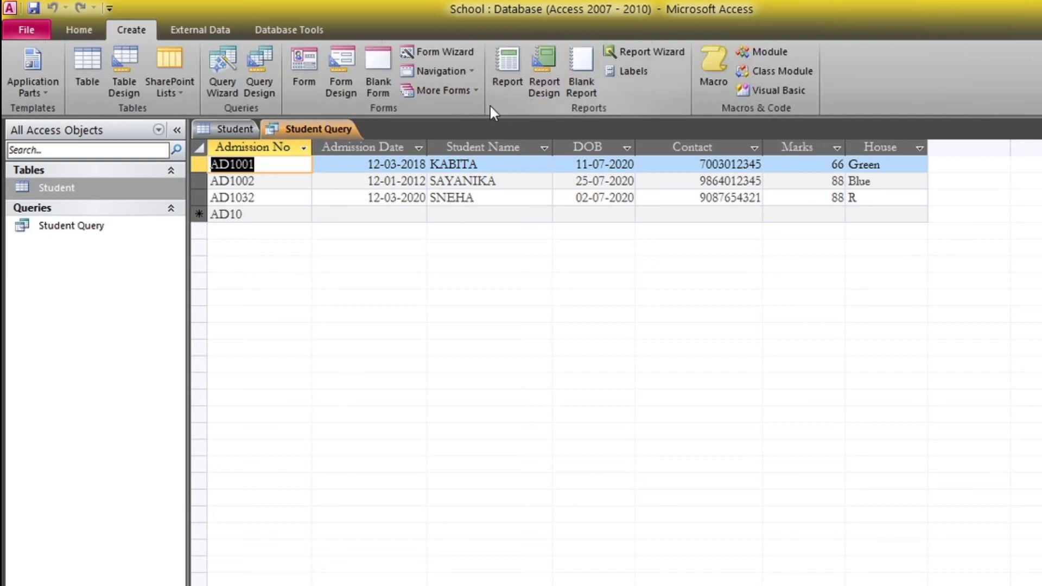
click(255, 91)
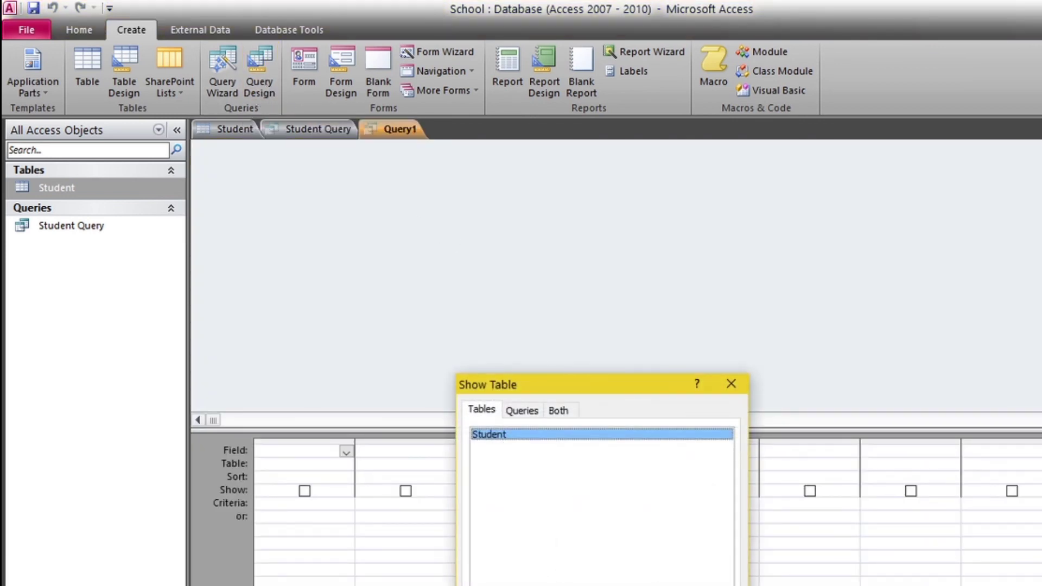
key(alt+a)
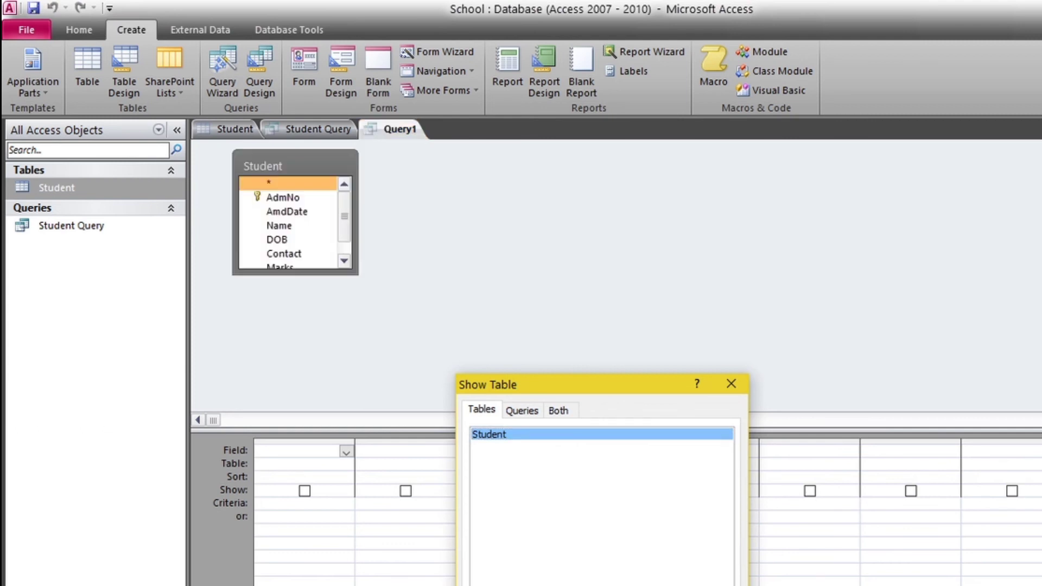
key(alt+c)
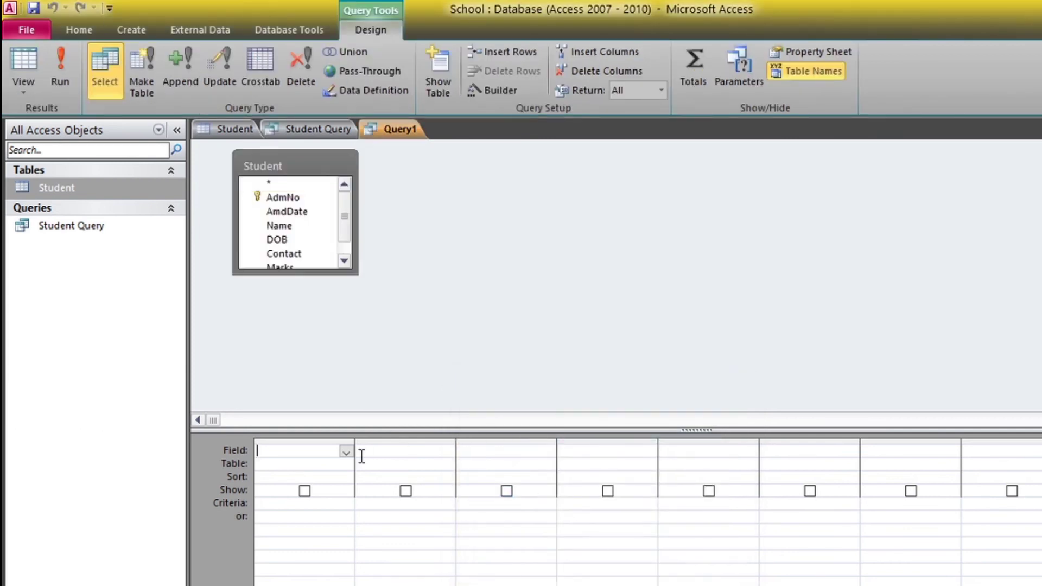
Fill query columns 1–4 with the AdmNo, Name, Contact and Marks fields
click(345, 452)
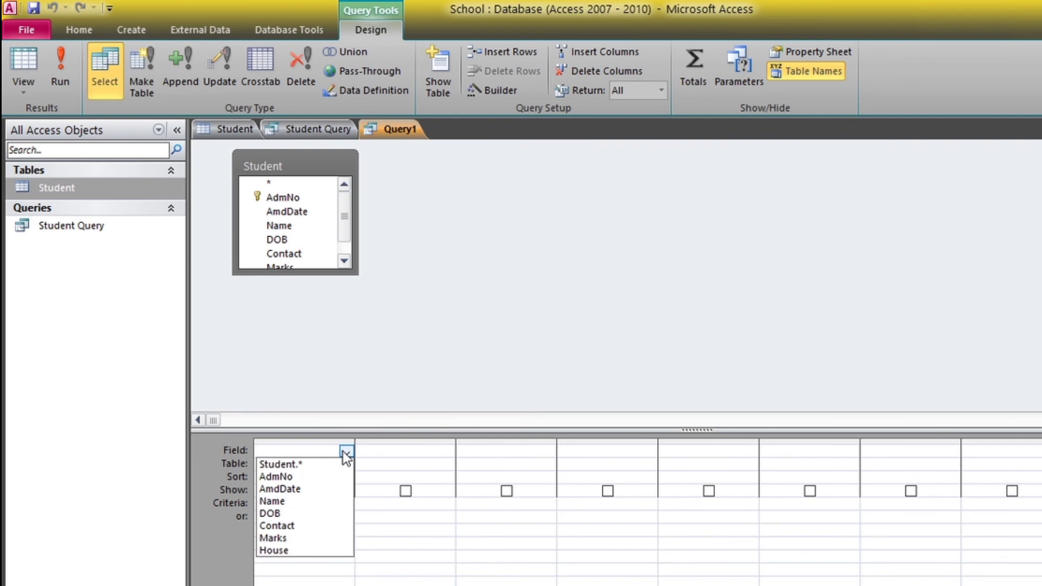
click(319, 478)
click(422, 450)
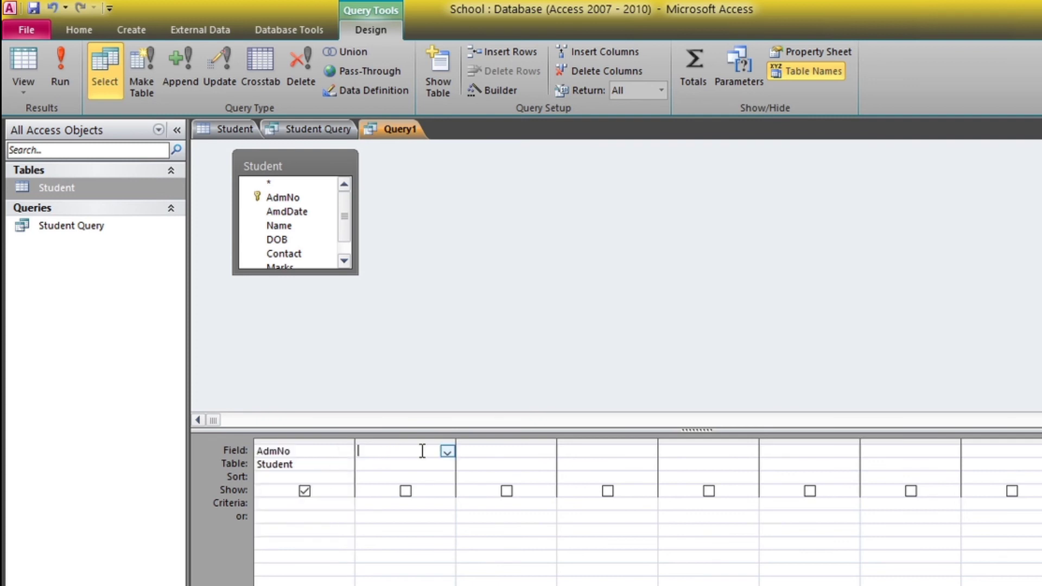
click(448, 453)
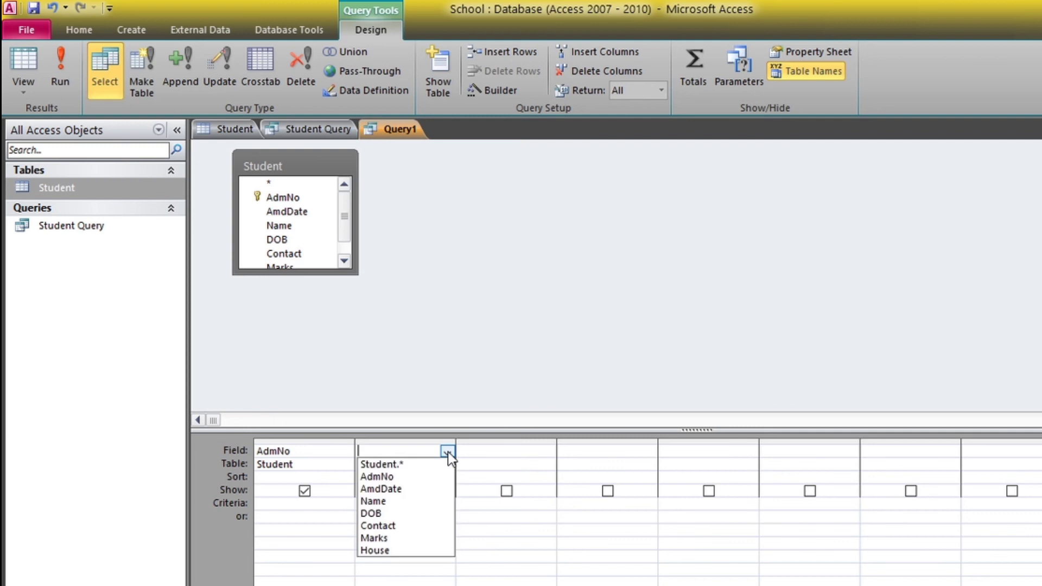
click(408, 501)
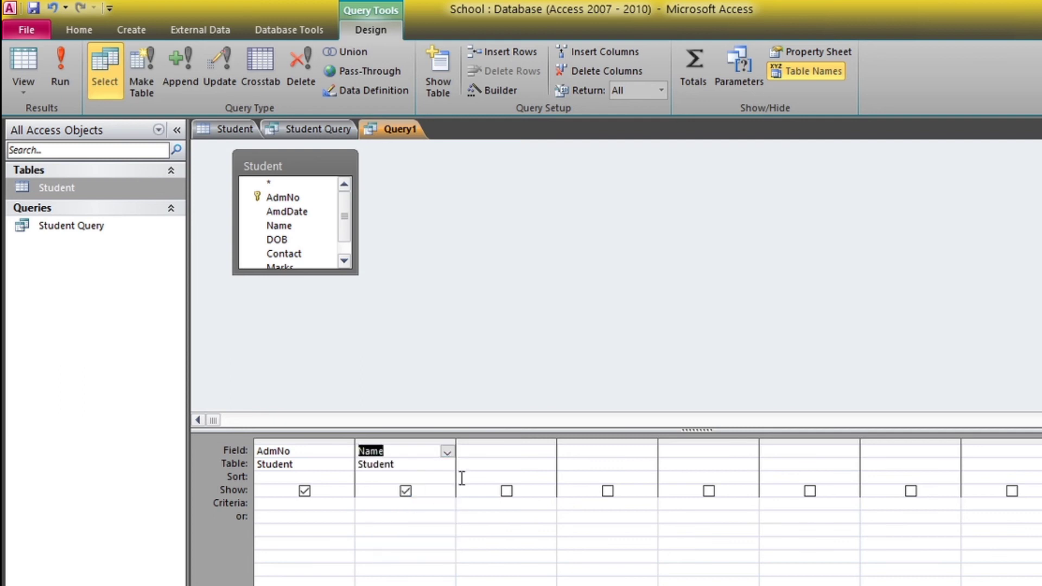
click(537, 450)
click(549, 451)
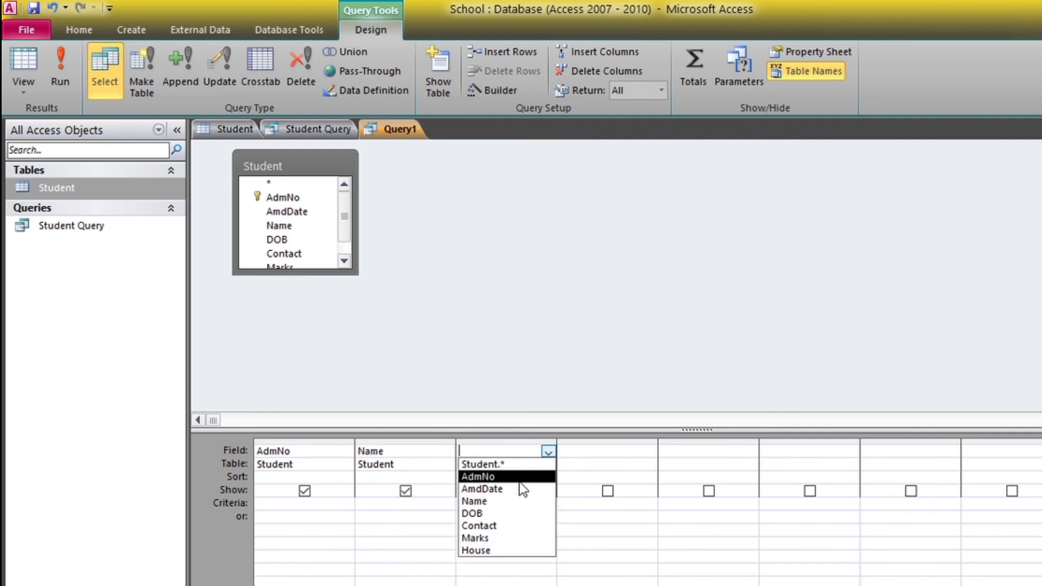
click(506, 530)
click(626, 448)
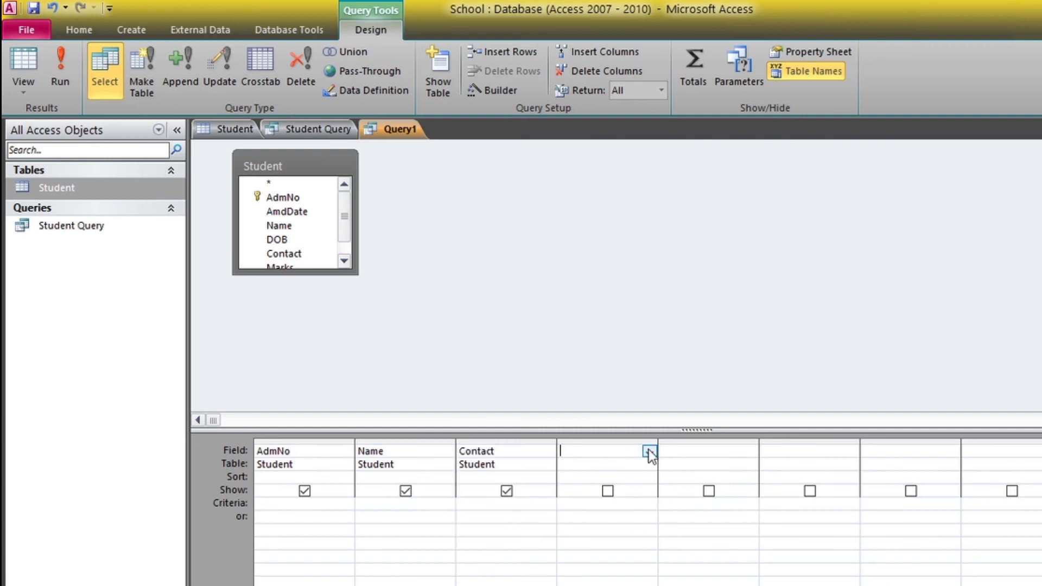
click(649, 451)
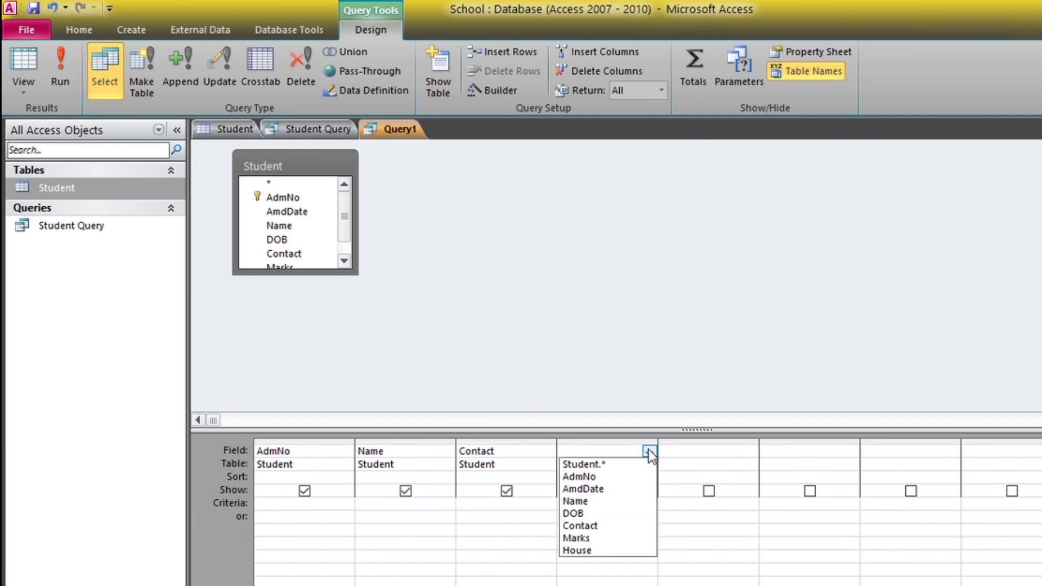
click(596, 540)
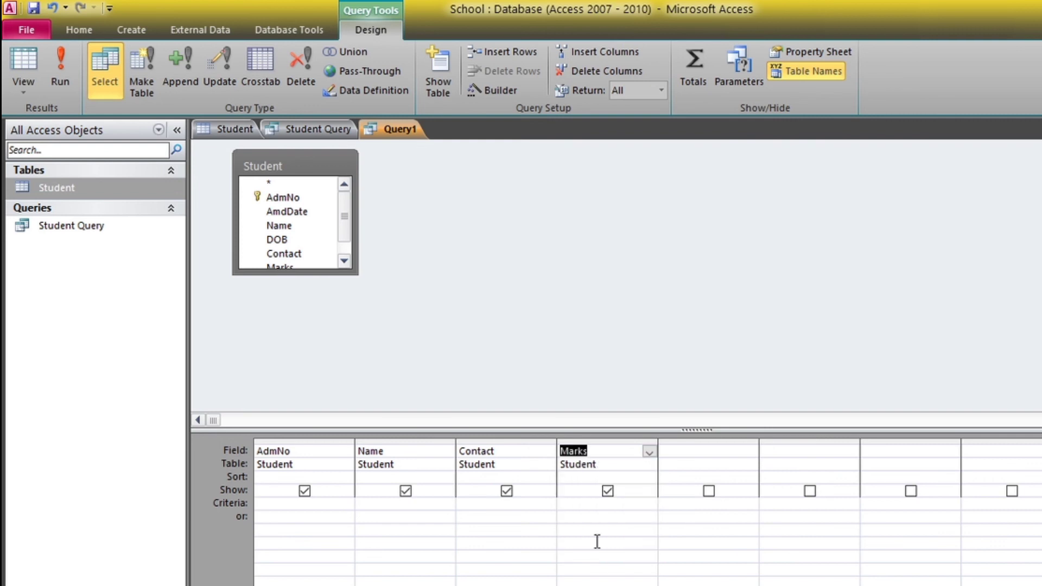
click(491, 505)
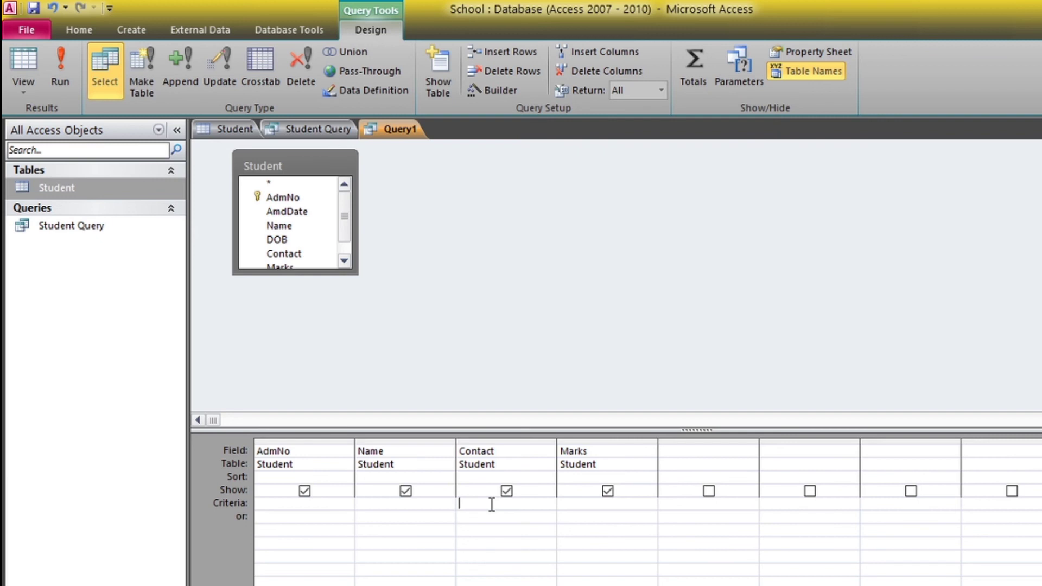
Type the criterion LIKE 'S* in the query's Criteria row
text(L)
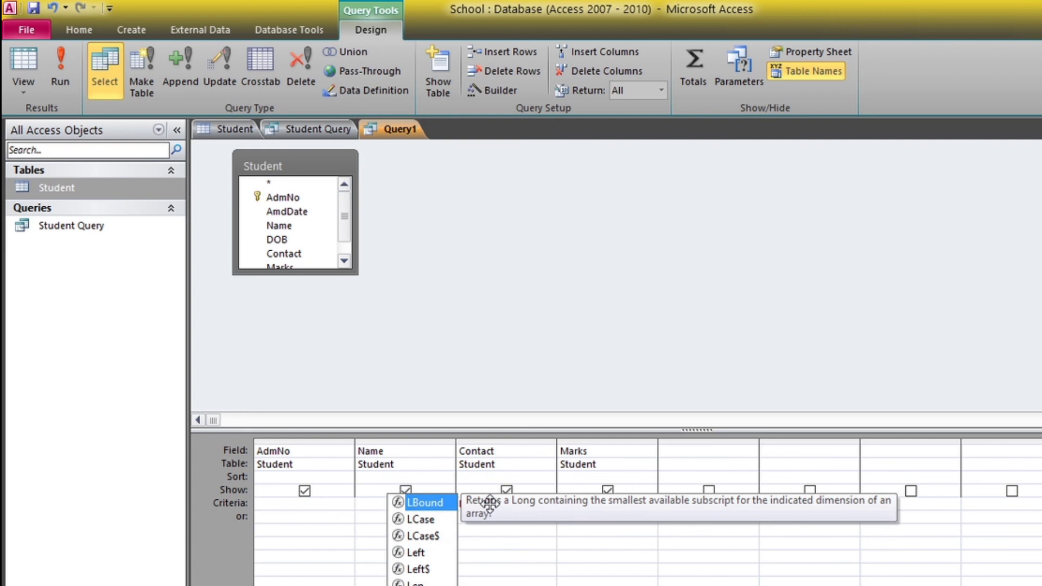
text(IKE )
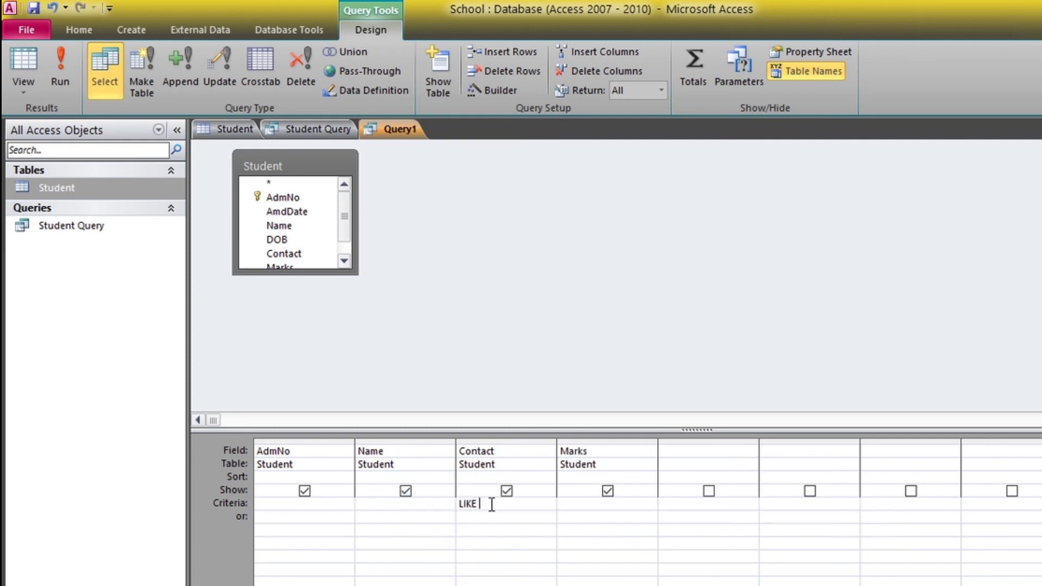
text('S*)
Run Query1, compare its empty result with the Student table and Student Query, then return
click(68, 75)
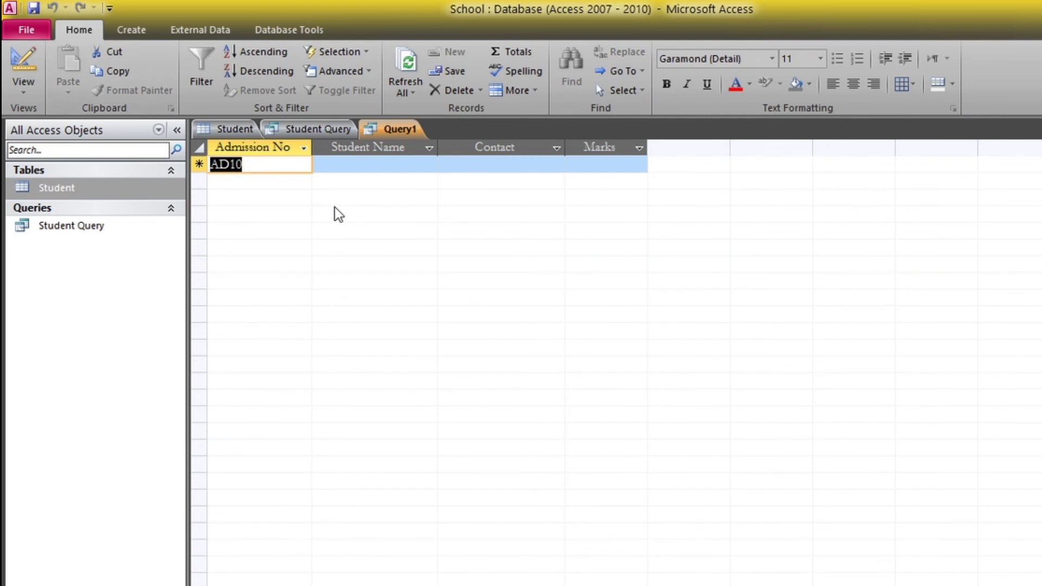
click(349, 164)
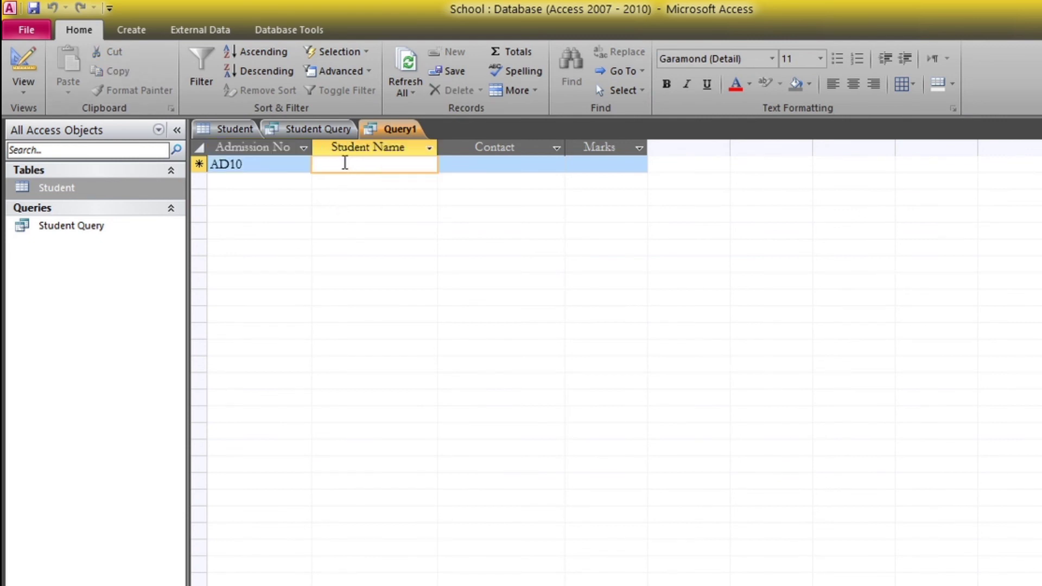
click(221, 132)
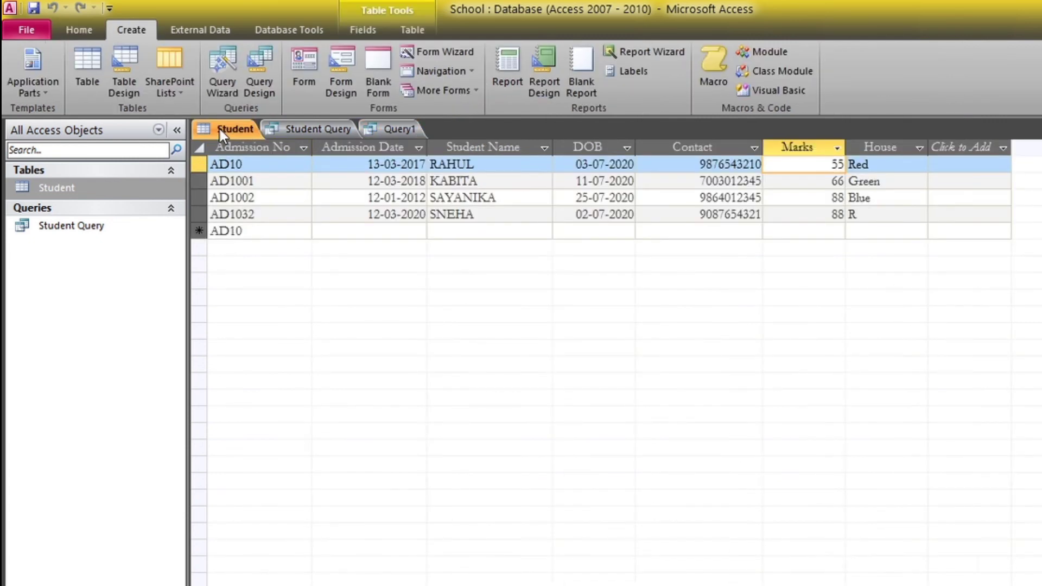
click(326, 135)
click(382, 135)
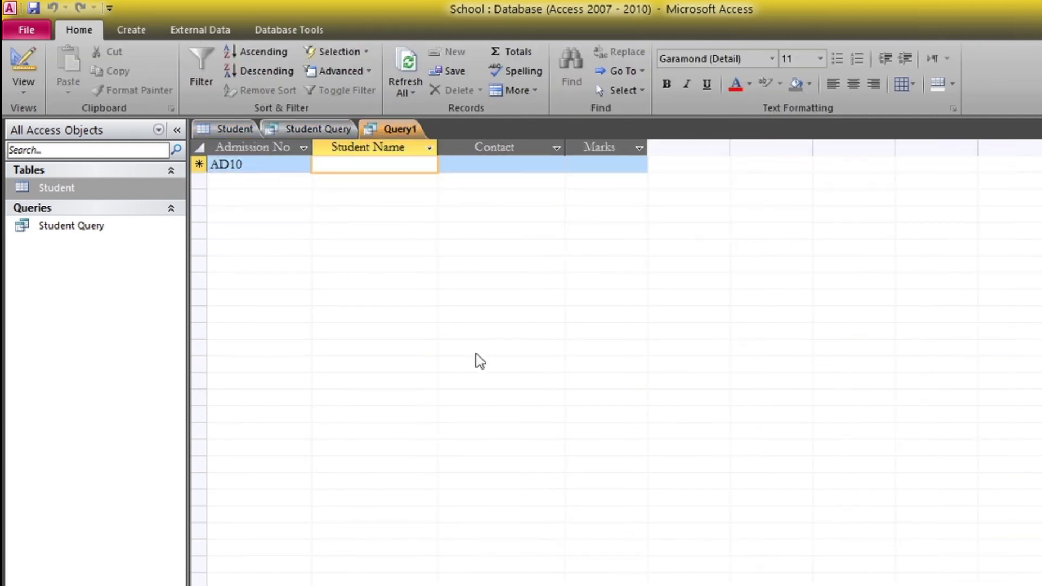
Back in Design View, clear the Contact criterion and enter LIKE 'S*' under Name
click(20, 97)
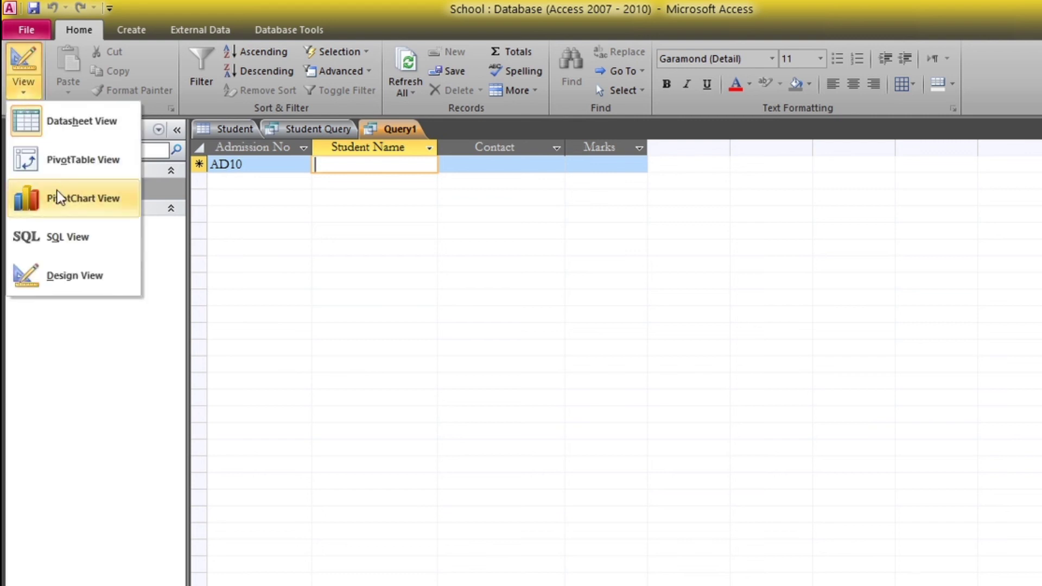
click(76, 265)
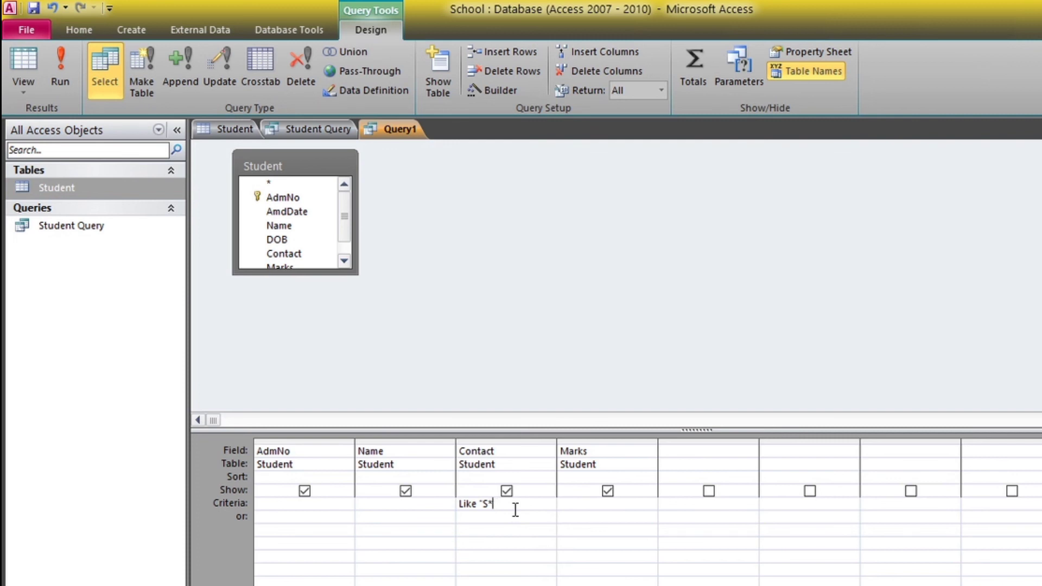
key(BackSpace)
key(BackSpace)
key(BackSpace)
key(BackSpace)
key(BackSpace)
key(BackSpace)
key(BackSpace)
key(BackSpace)
key(BackSpace)
text(LIKE)
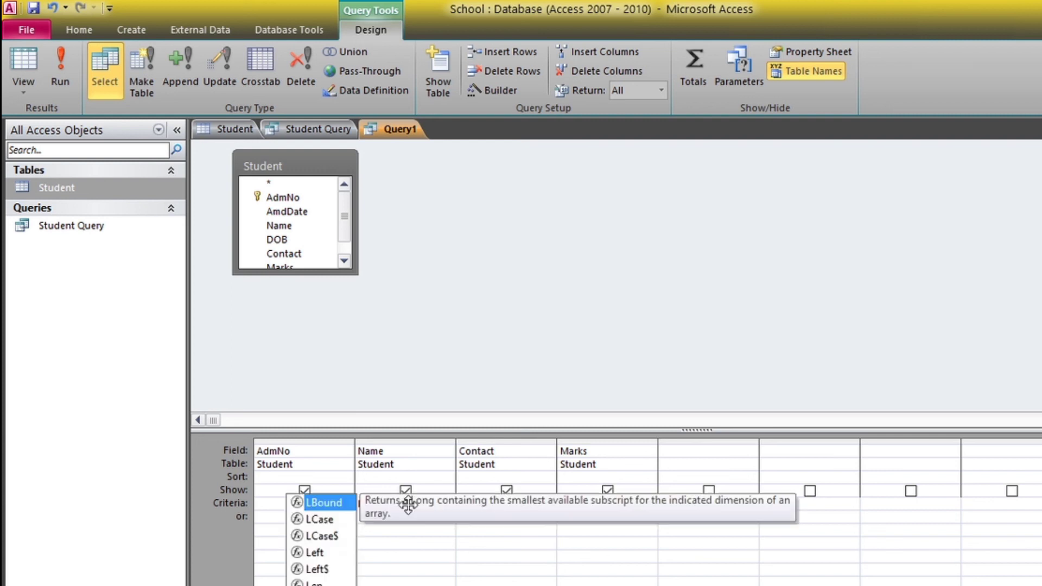
text( ')
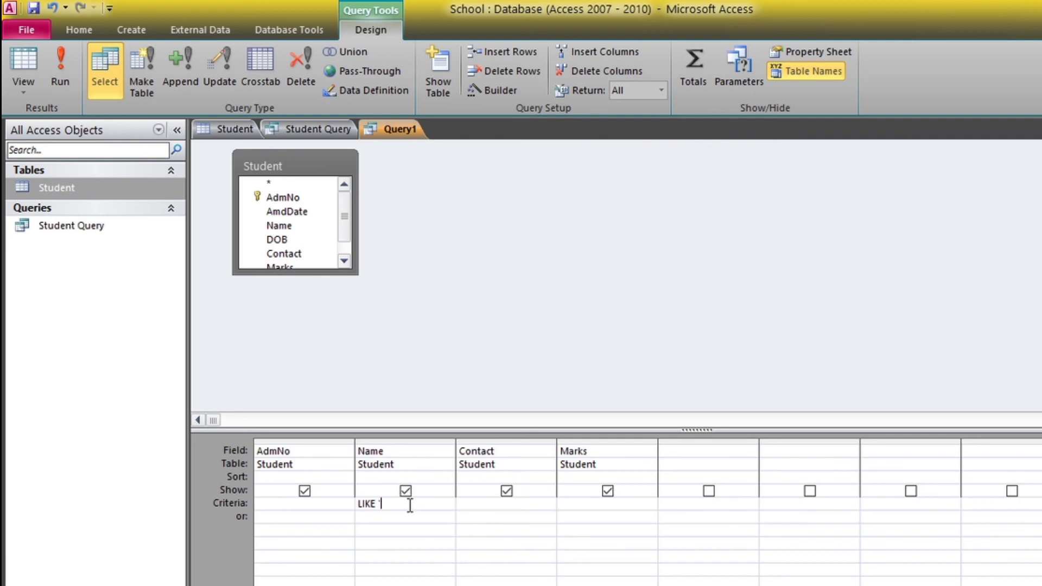
text(S)
text(*)
text(')
Run the query, dismiss the invalid string error, and correct the criterion to LIKE "S*"
click(58, 72)
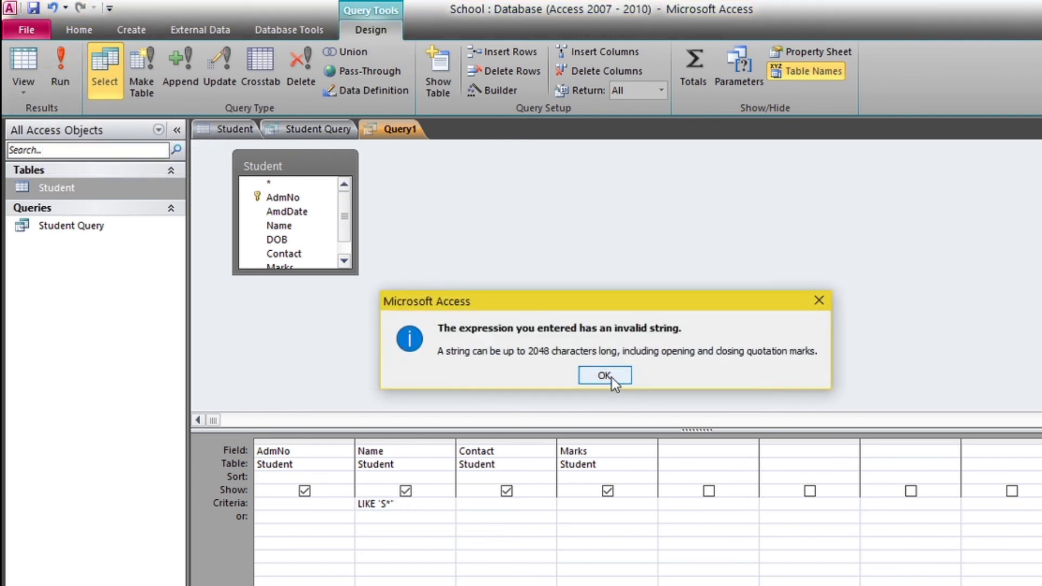
click(612, 380)
click(383, 503)
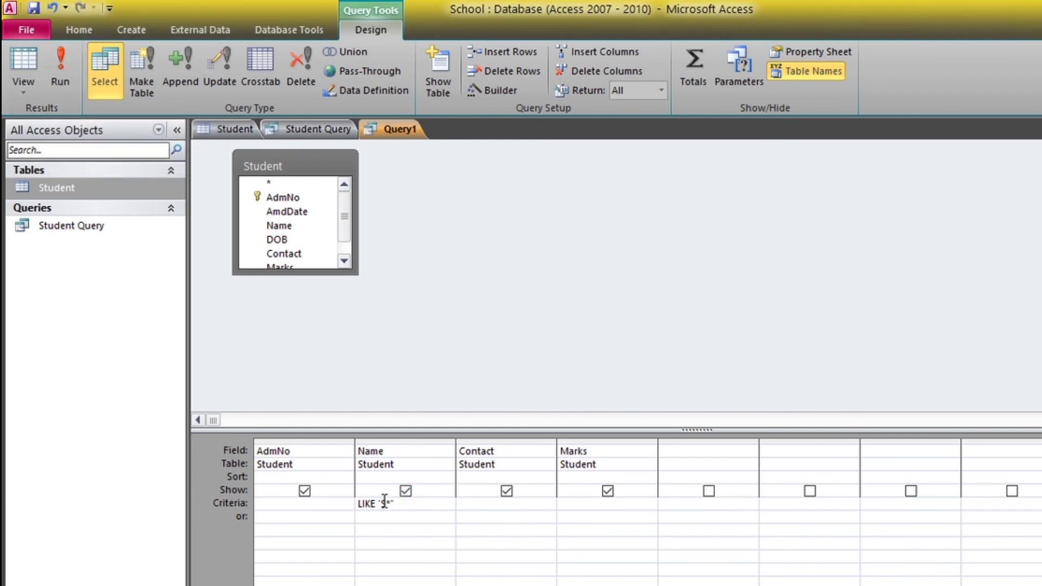
key(BackSpace)
text(")
Run the corrected query showing the two S students, then save it as STD INFO S
click(68, 63)
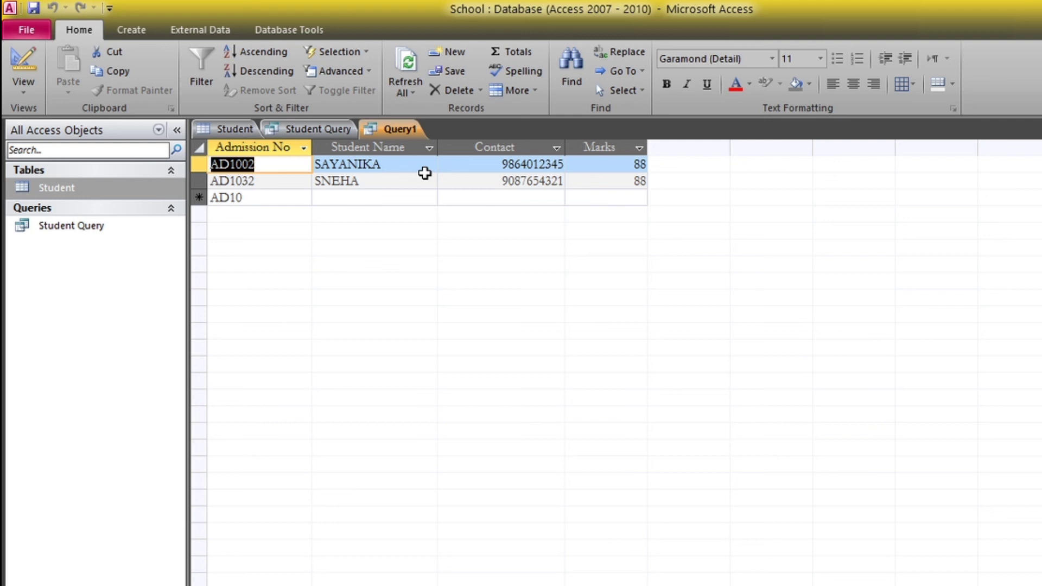
right_click(392, 135)
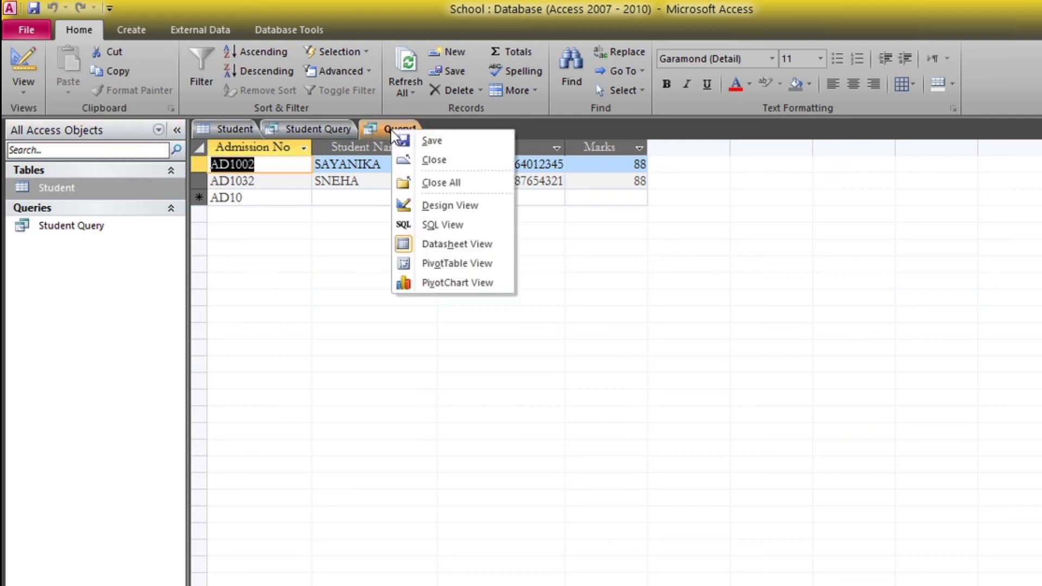
click(416, 140)
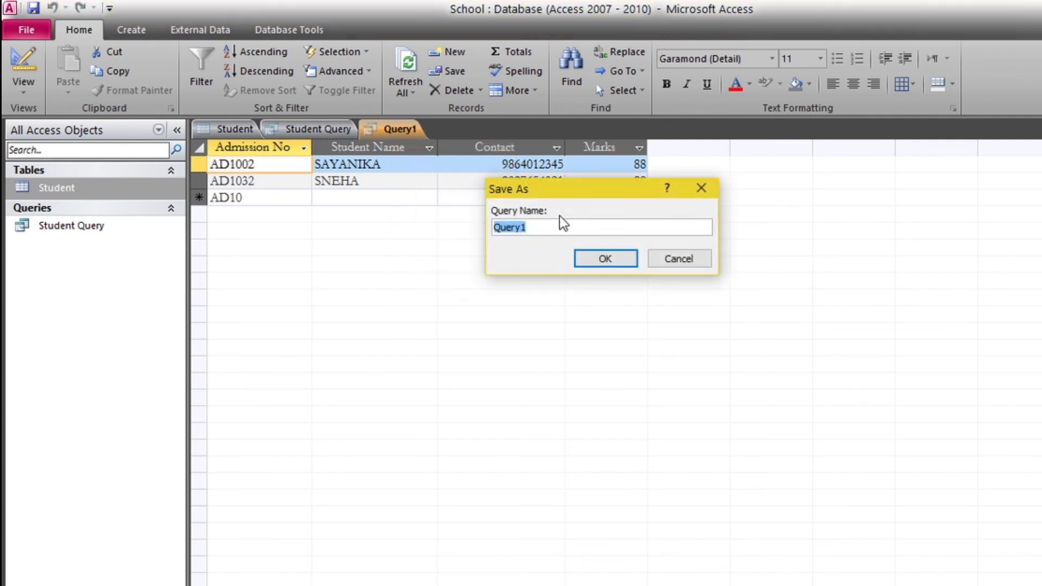
key(BackSpace)
text(s)
key(BackSpace)
text(T)
key(BackSpace)
text(STD INFO )
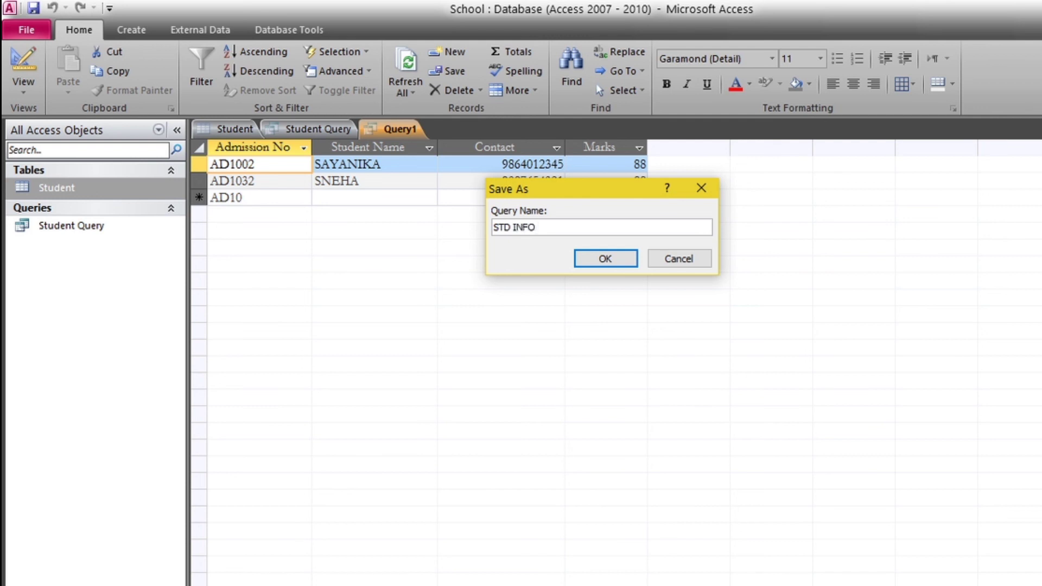
text(WHE)
key(BackSpace)
key(BackSpace)
key(BackSpace)
key(BackSpace)
text(S)
click(623, 266)
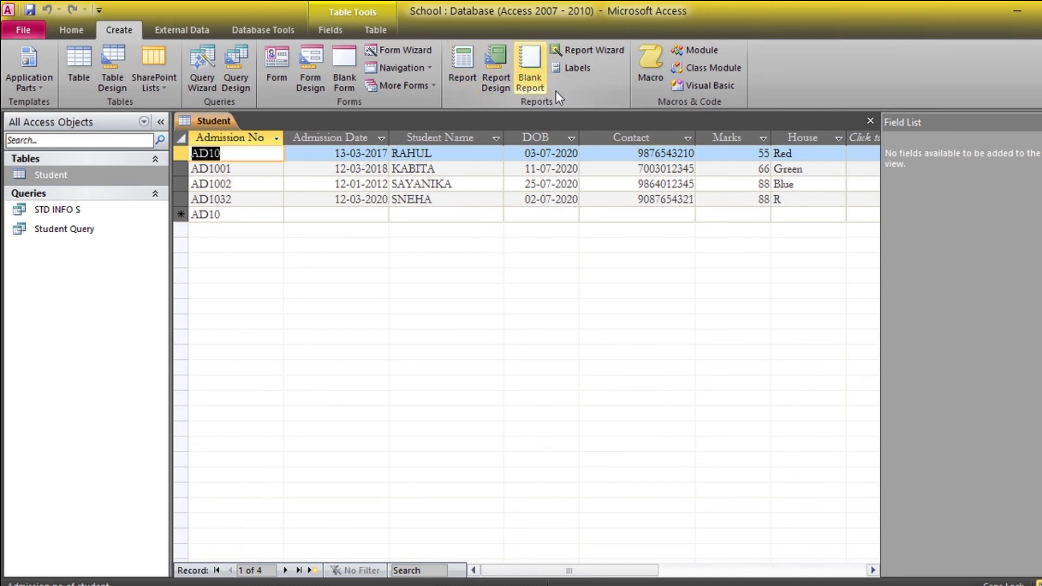
Launch the Report Wizard for the Student table and allow it past the security notice
click(589, 57)
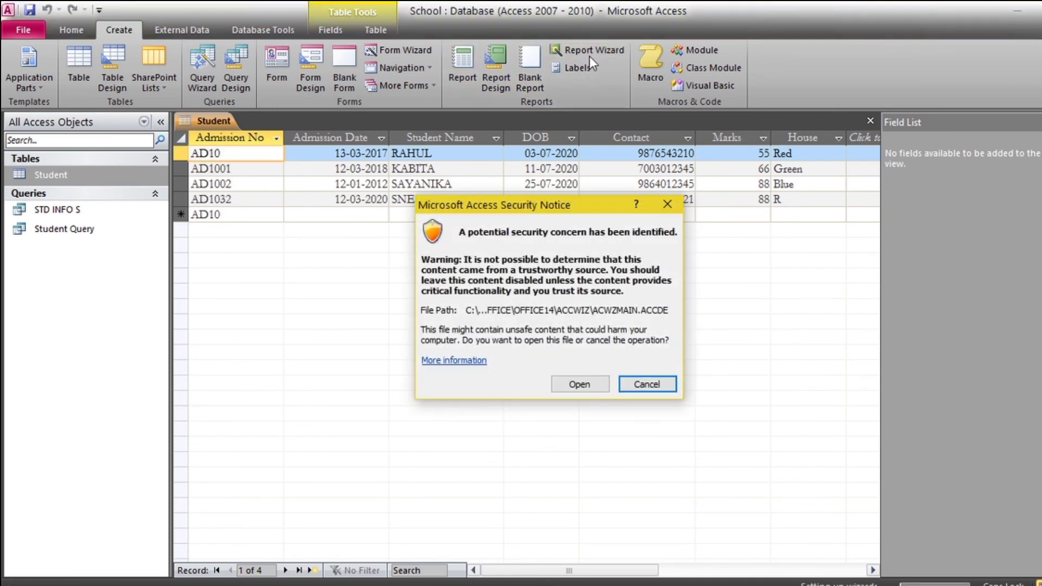
click(572, 382)
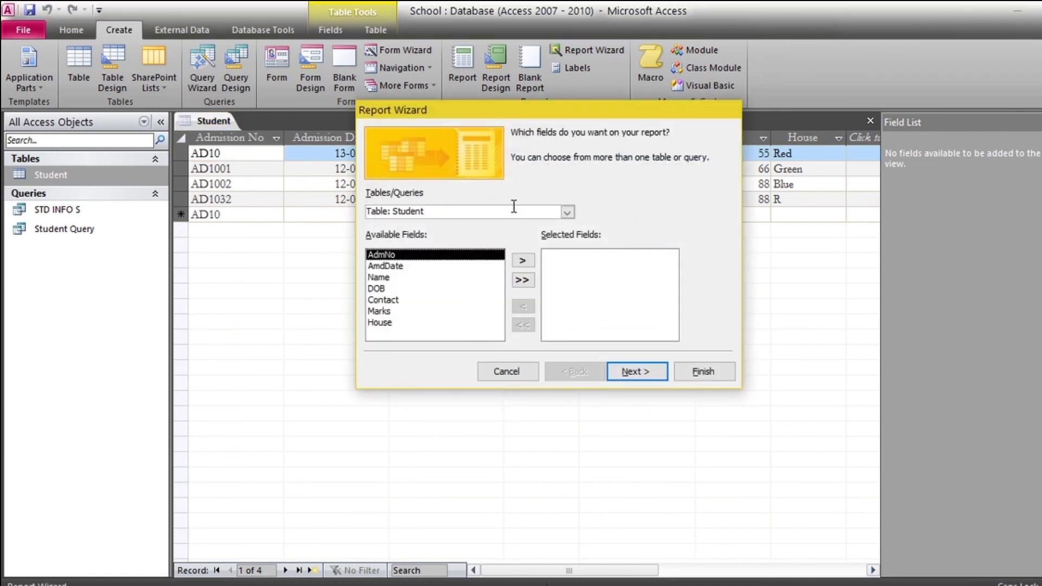
Add the fields AdmNo, Name, Contact, Marks and House to the report
click(522, 262)
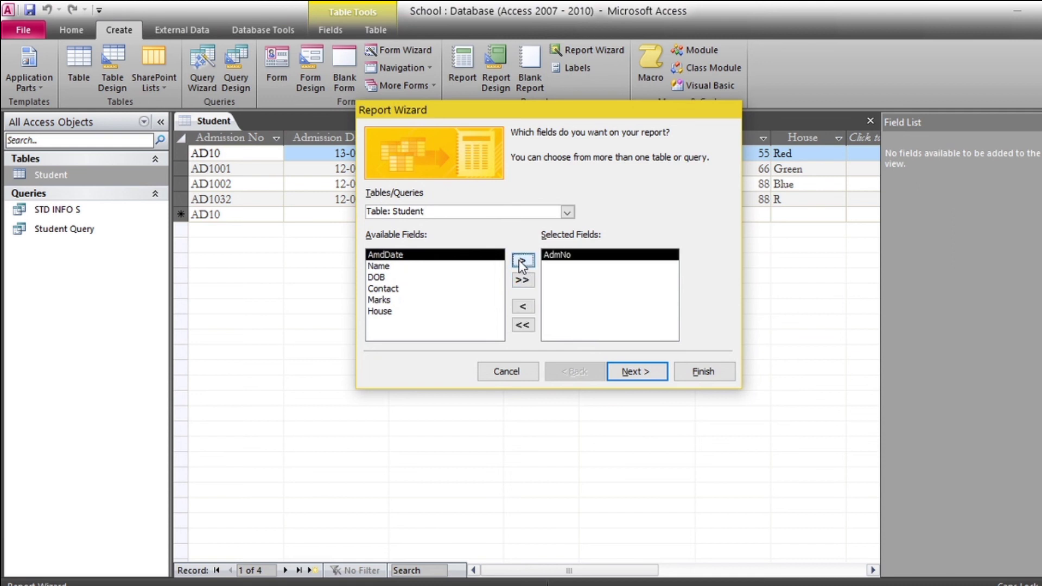
click(429, 268)
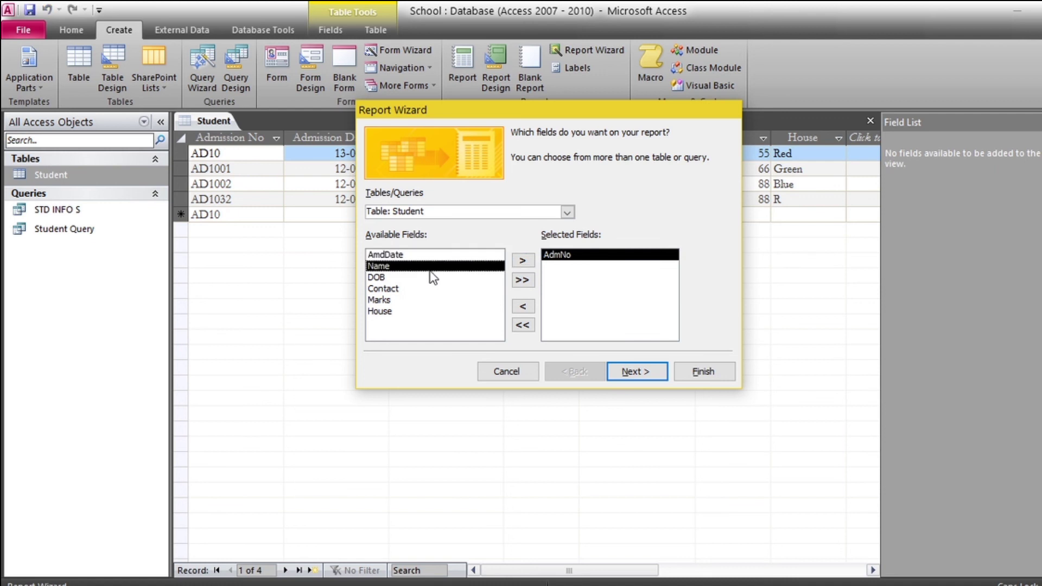
click(523, 263)
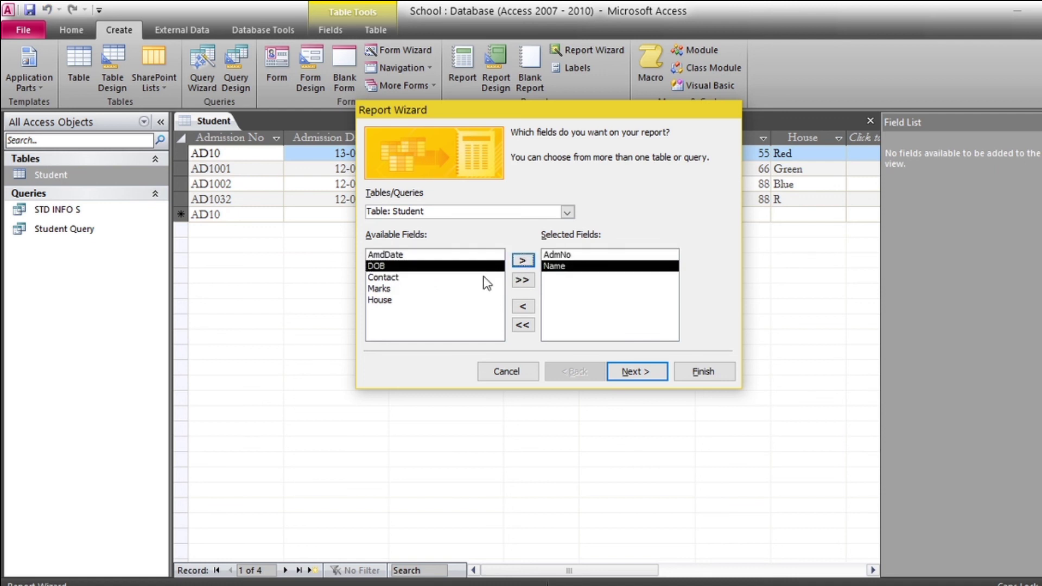
click(416, 281)
click(523, 261)
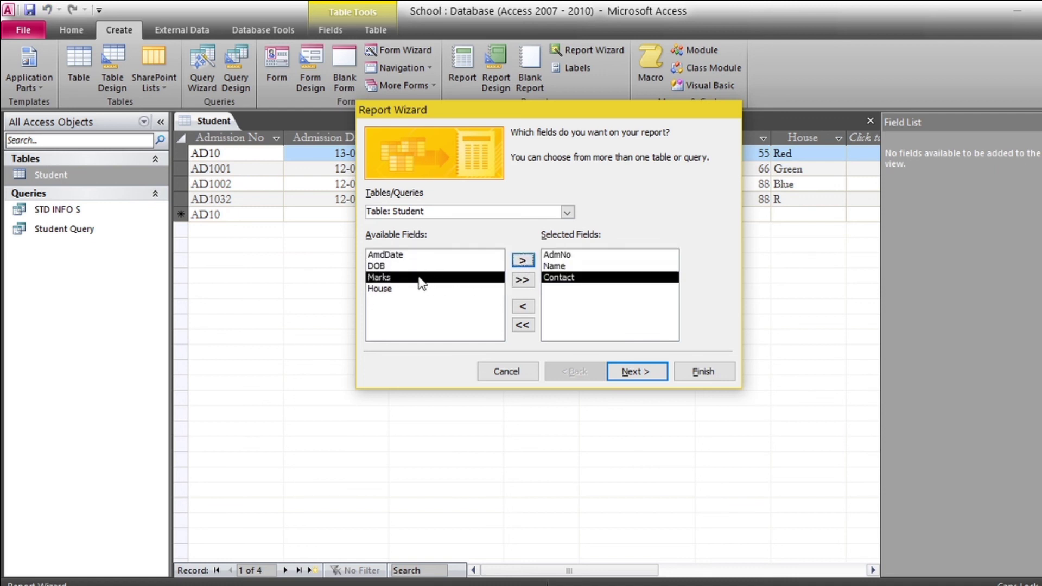
click(526, 261)
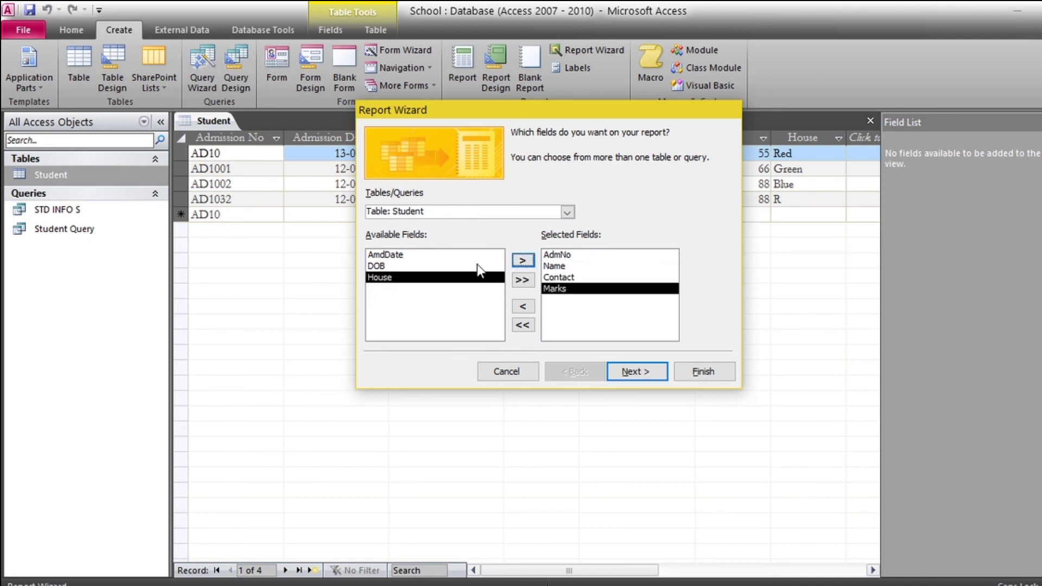
click(523, 261)
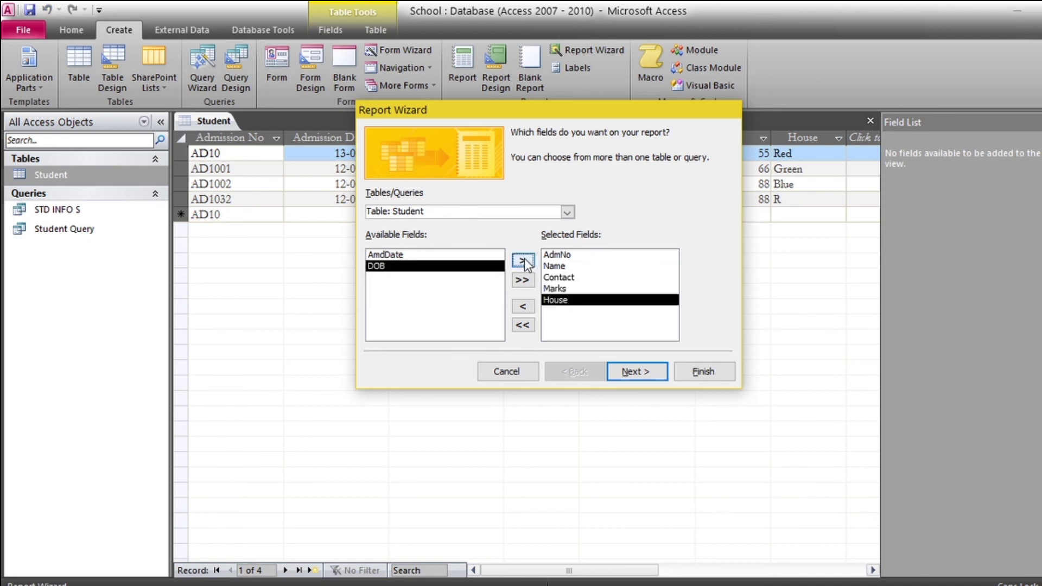
Skip grouping, sort records by Name ascending, and choose the Columnar layout
click(637, 372)
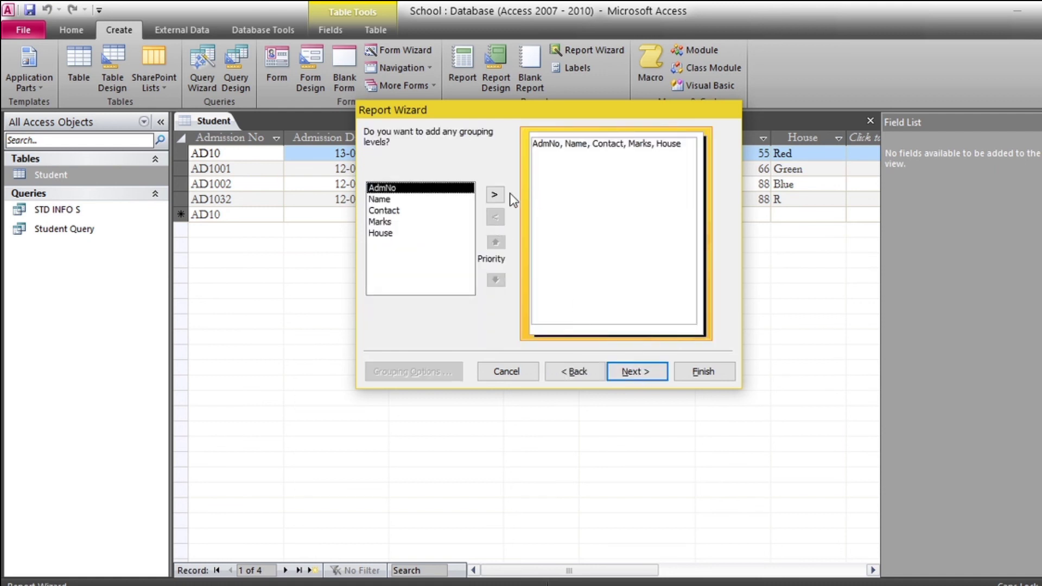
click(645, 374)
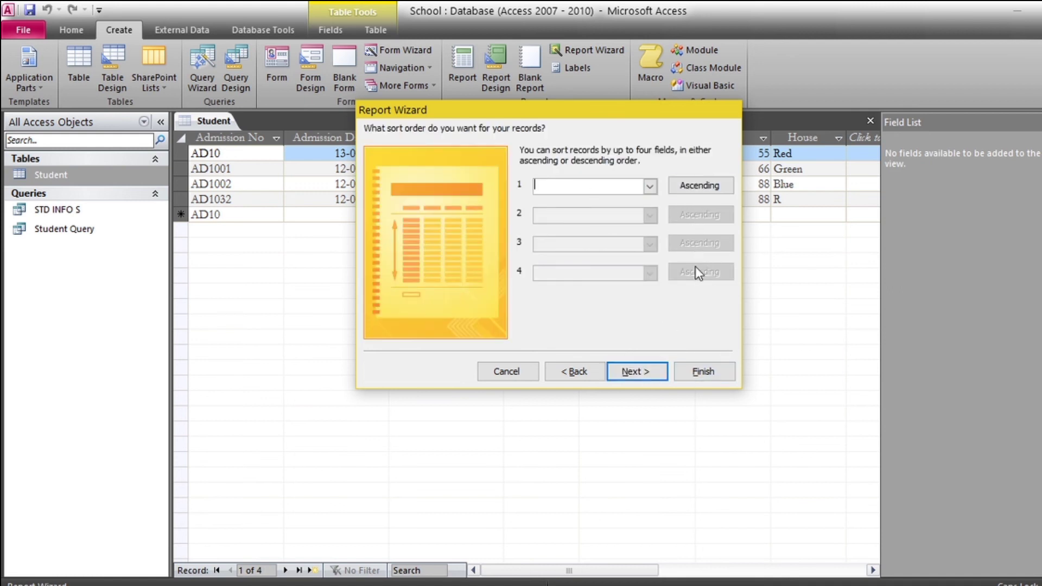
click(651, 187)
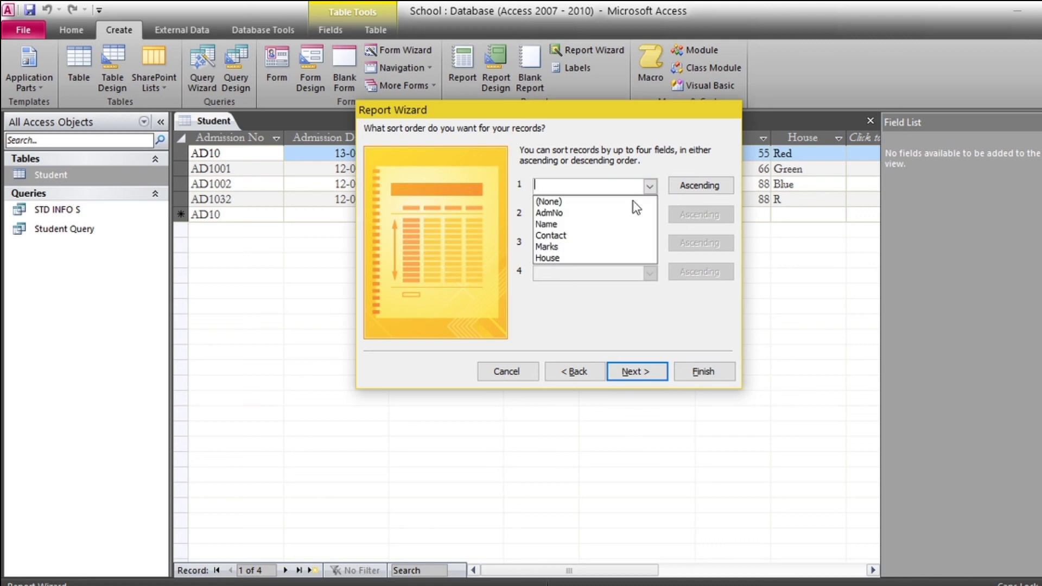
click(601, 232)
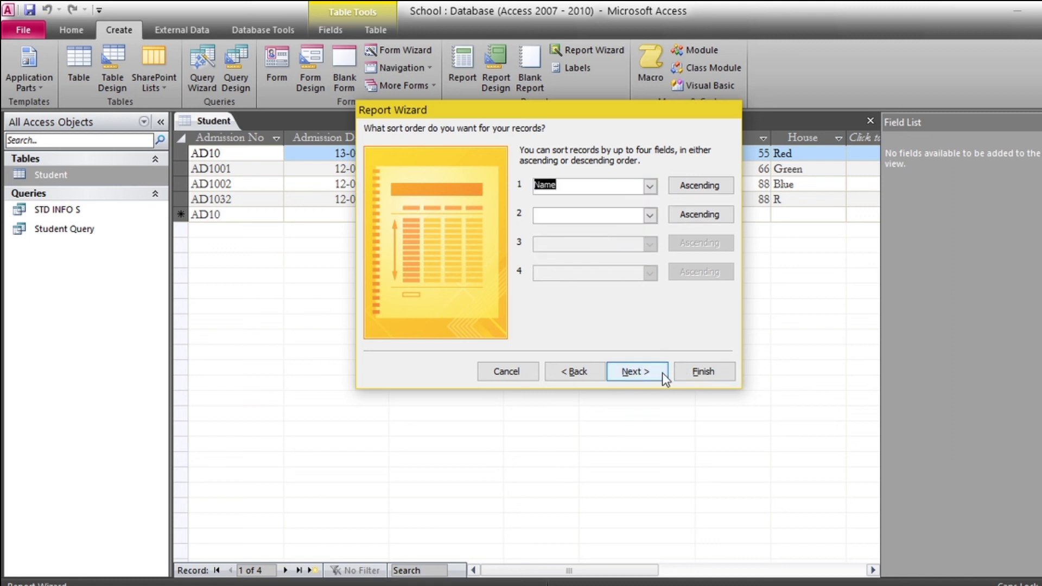
click(649, 373)
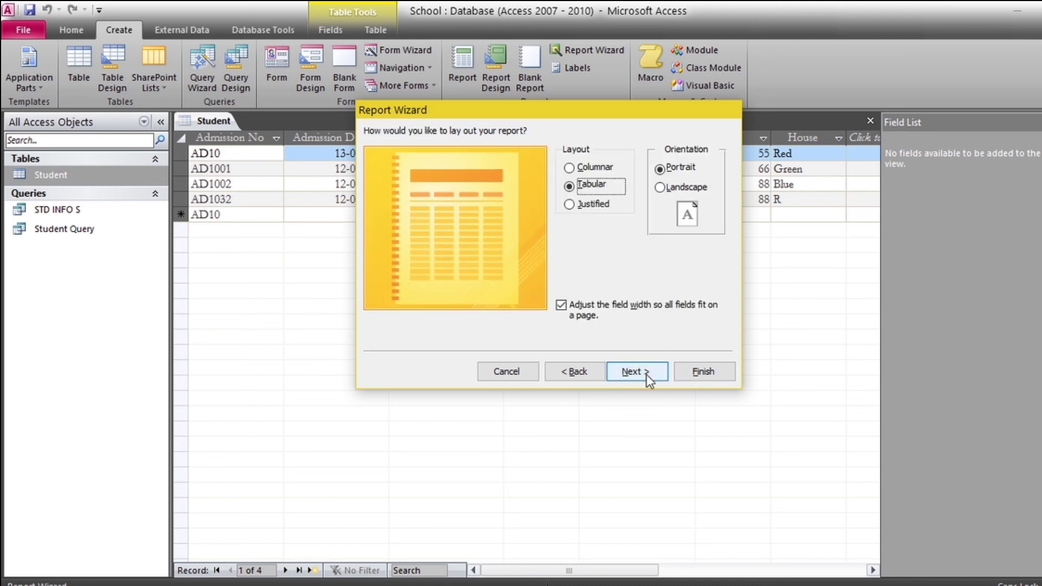
click(577, 171)
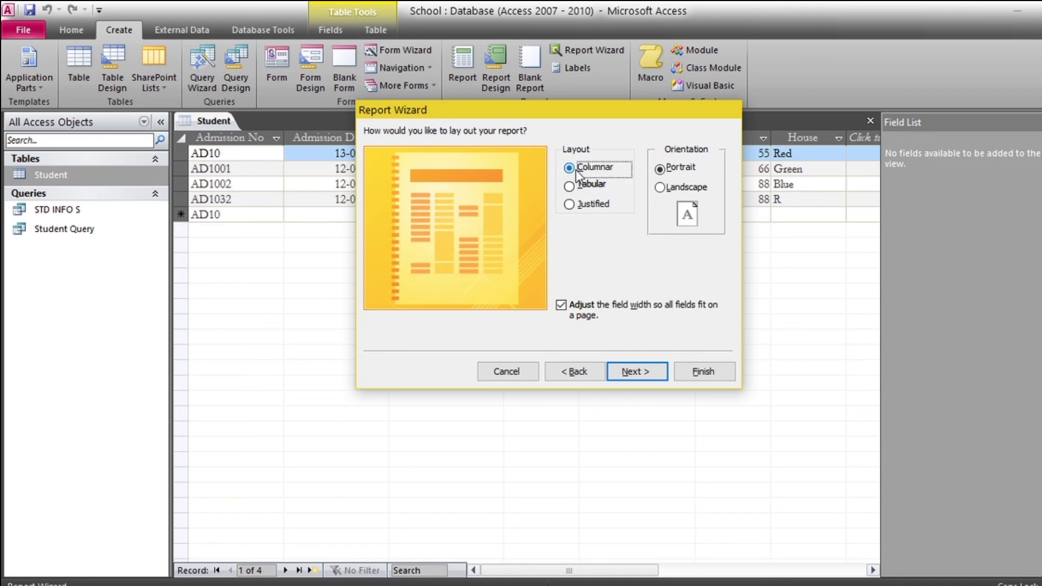
click(578, 187)
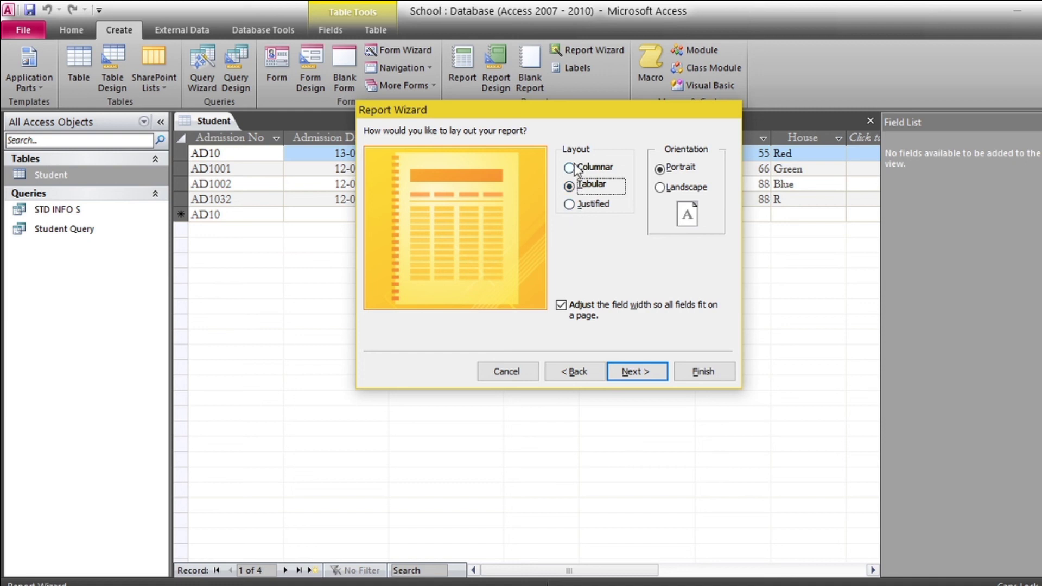
click(577, 170)
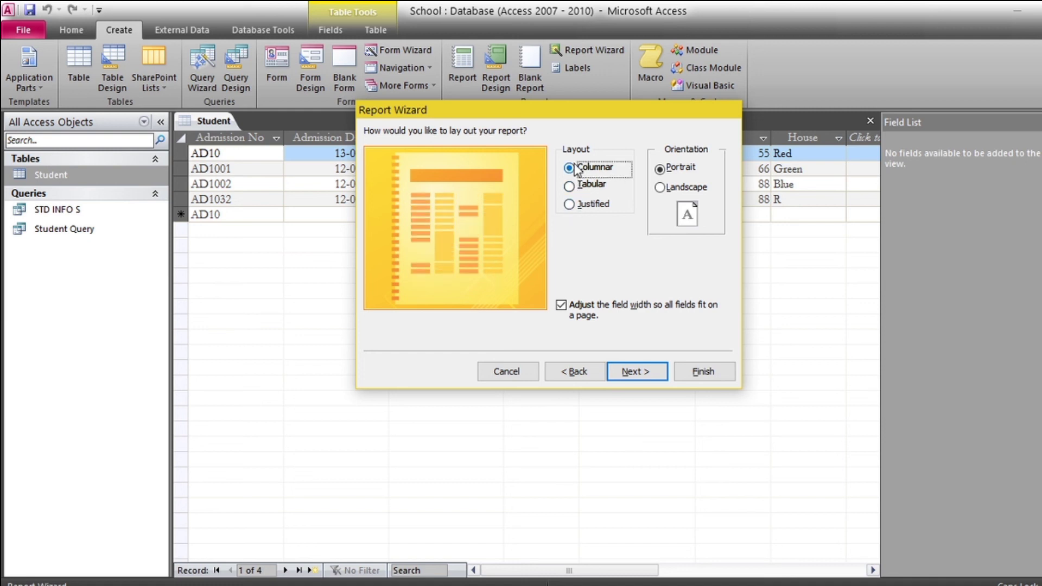
click(639, 374)
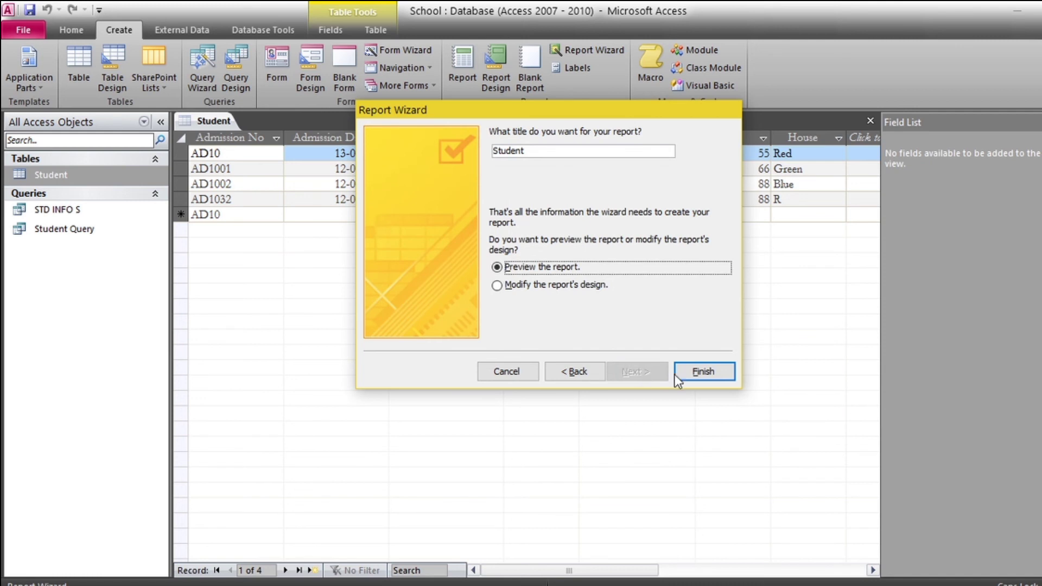
Finish the wizard with the title Student and scroll through the report's Print Preview
click(700, 375)
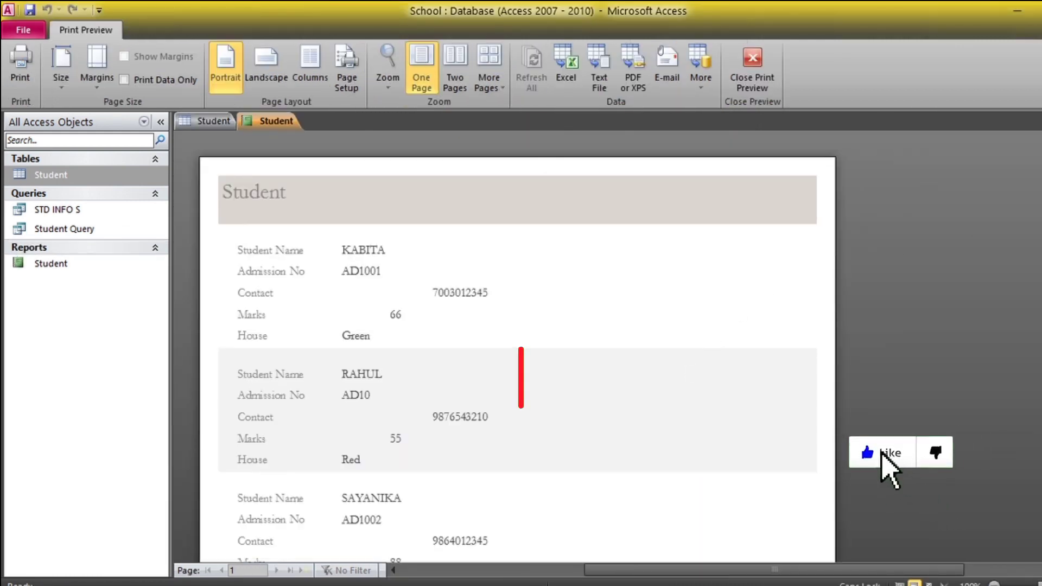
scroll(767, 300, down, 1)
scroll(518, 347, down, 10)
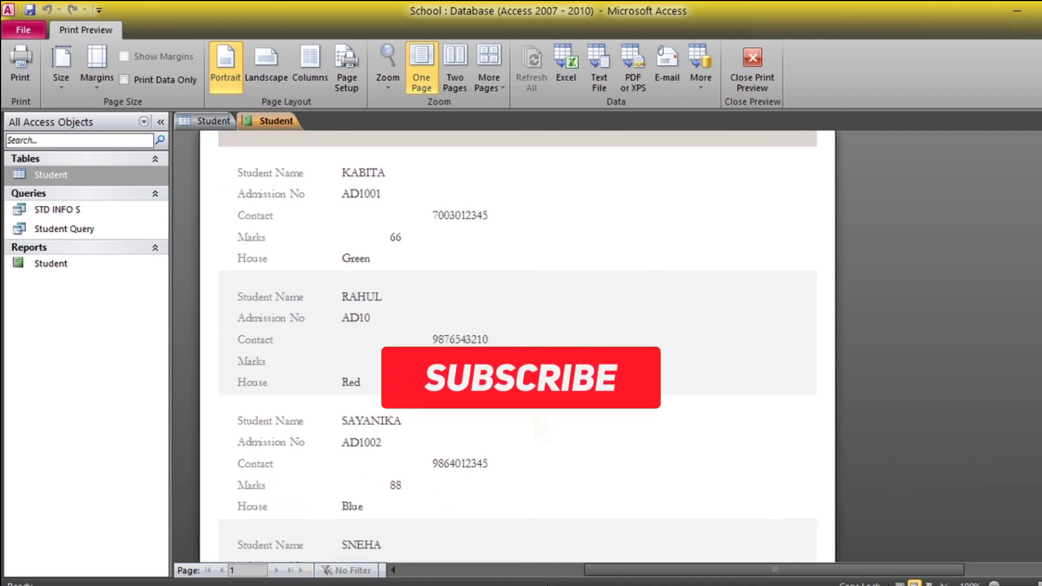
scroll(518, 347, up, 10)
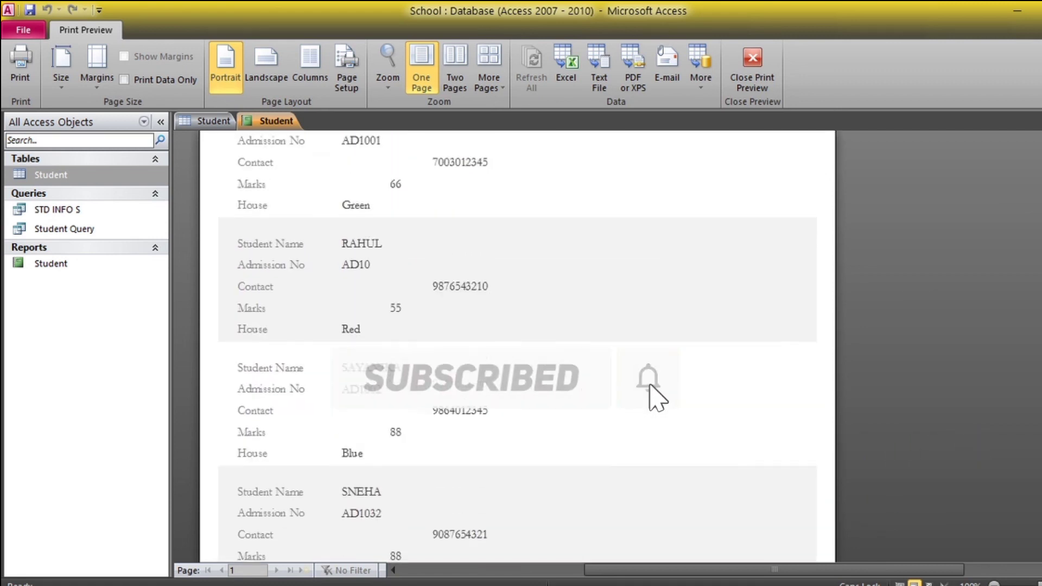